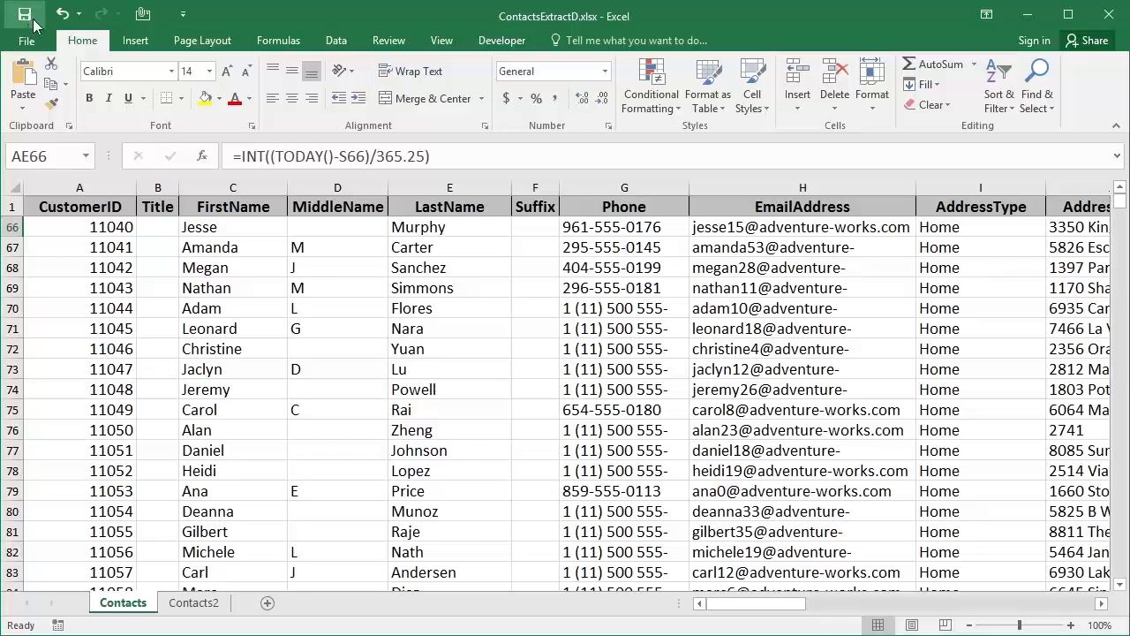
Insert a blank column B before Title and give it the heading 'Fullname'
click(160, 187)
right_click(165, 186)
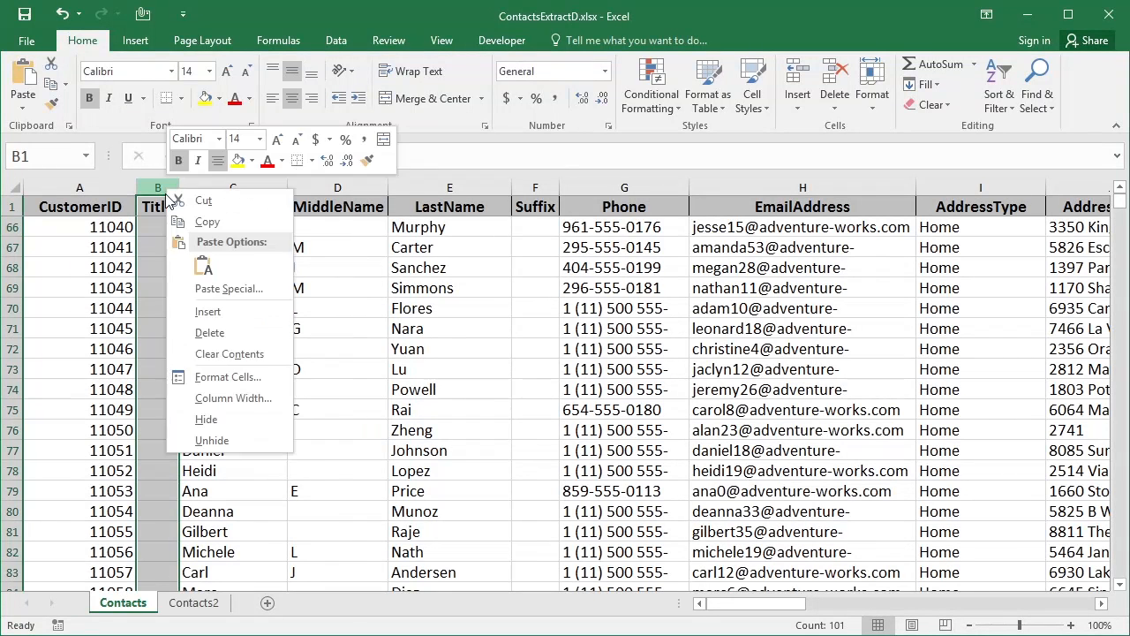
click(196, 309)
click(193, 212)
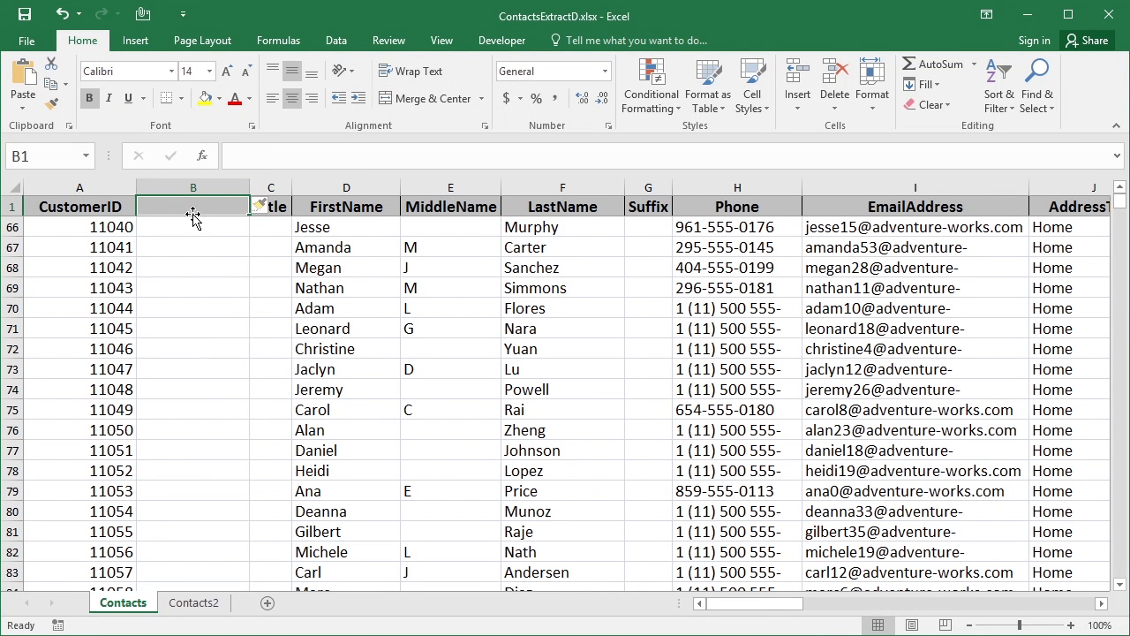
text(Fullname)
key(Return)
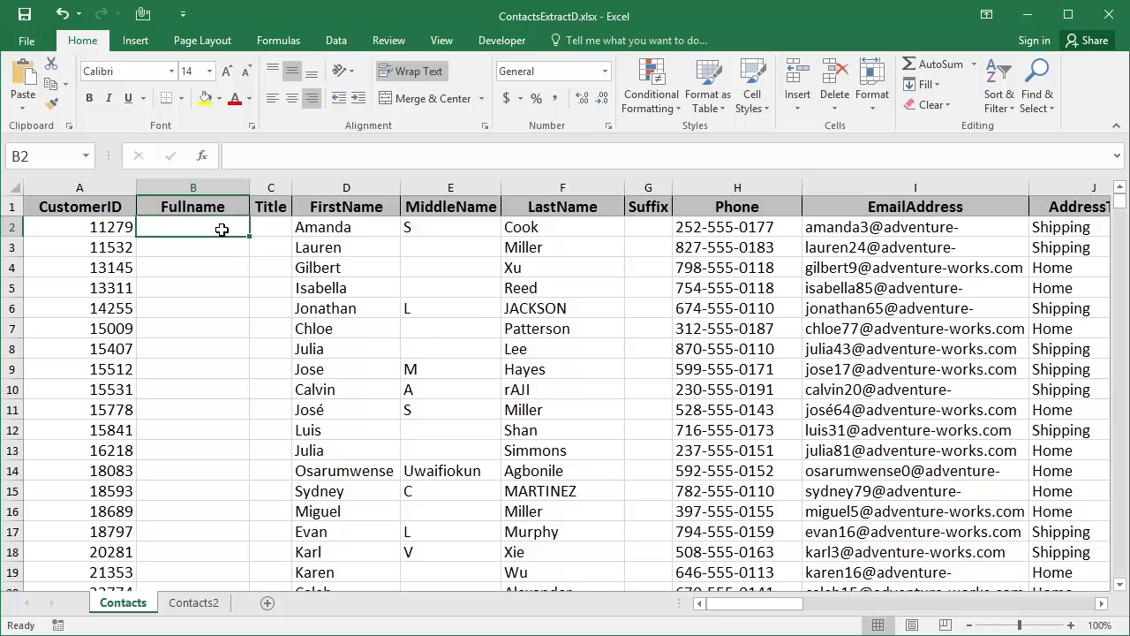
Enter =CONCATENATE(D2," ",F2) in B2 to join the first and last names
text(=conca)
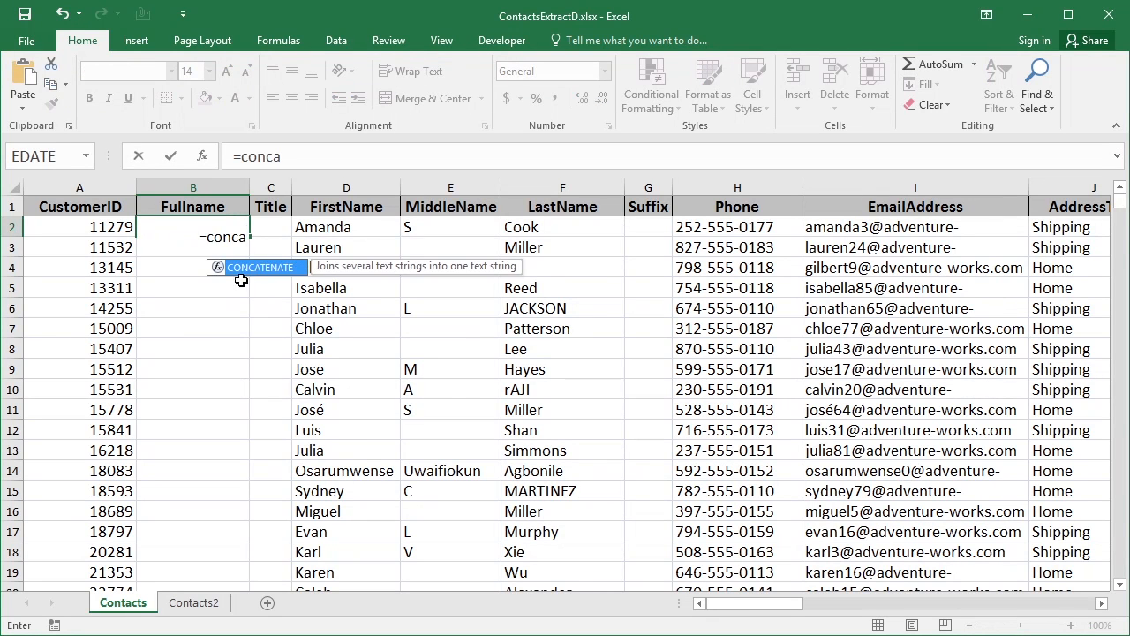
double_click(240, 267)
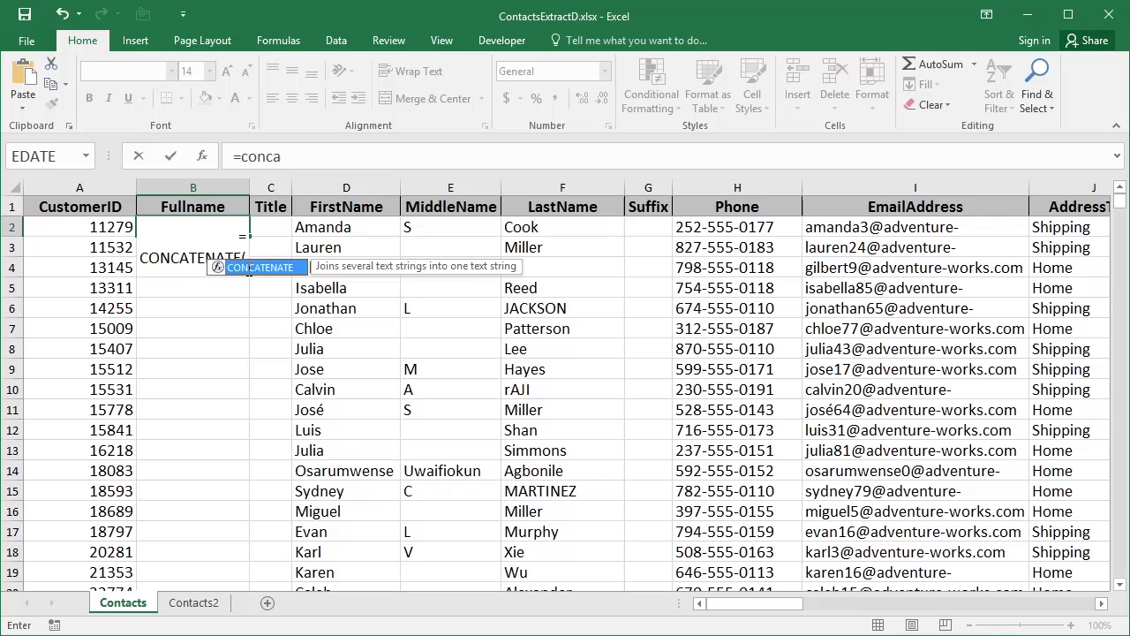
click(325, 227)
text(,)
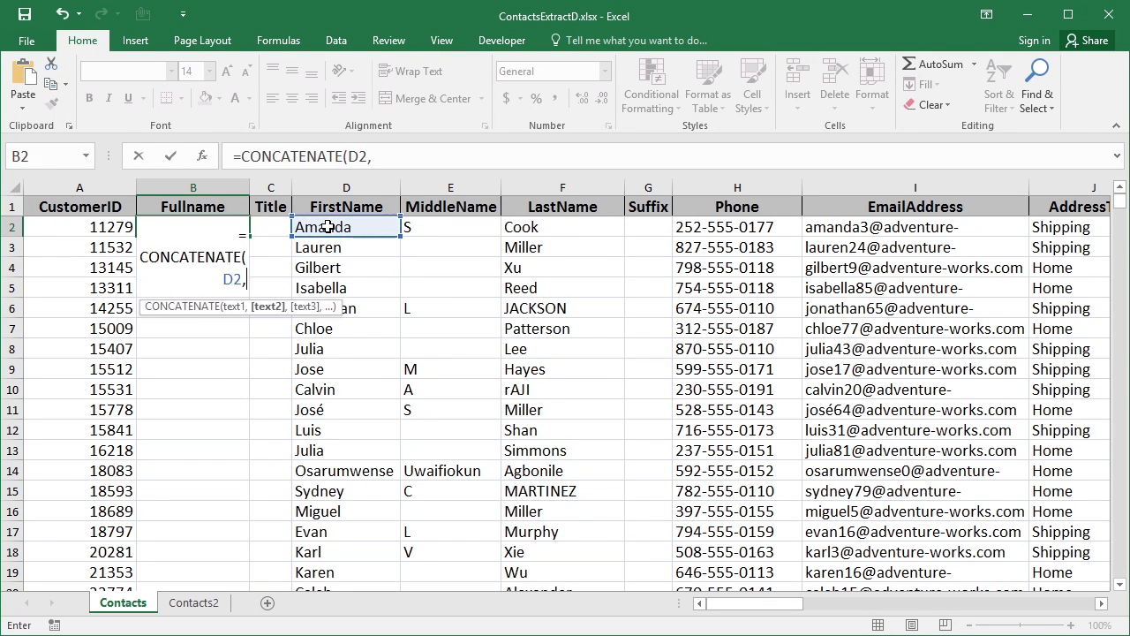
text(" ",)
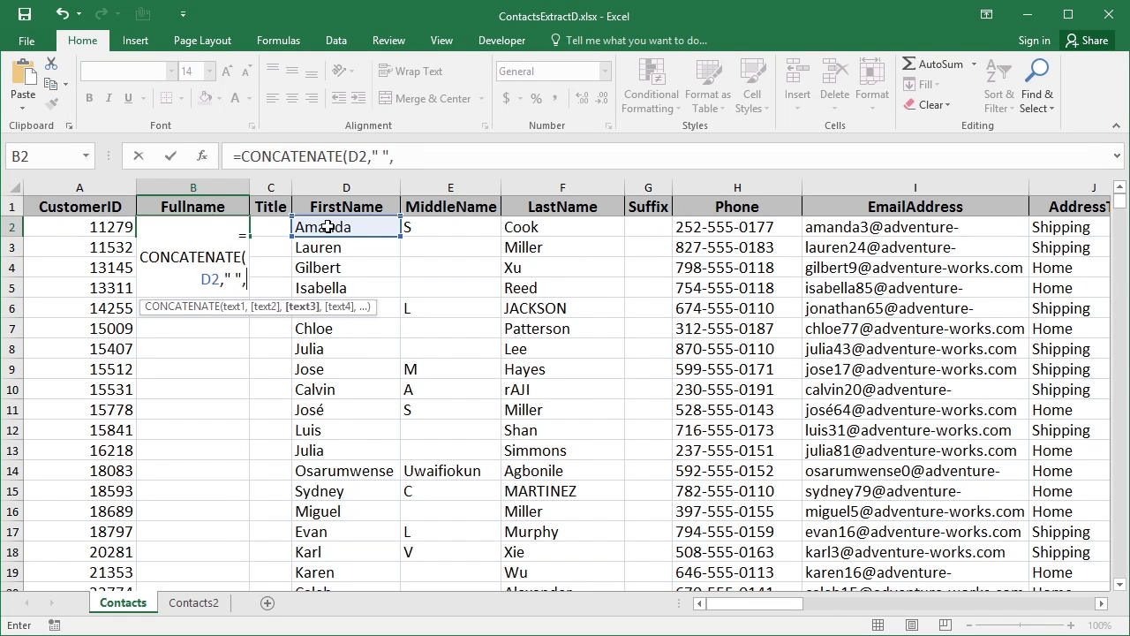
click(527, 226)
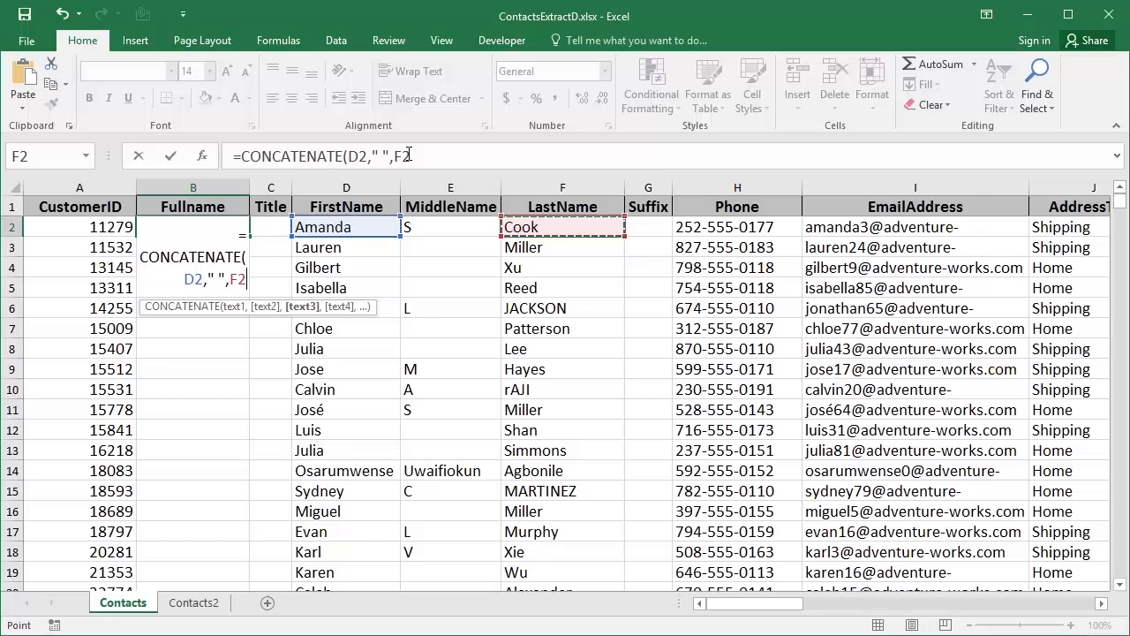
click(415, 157)
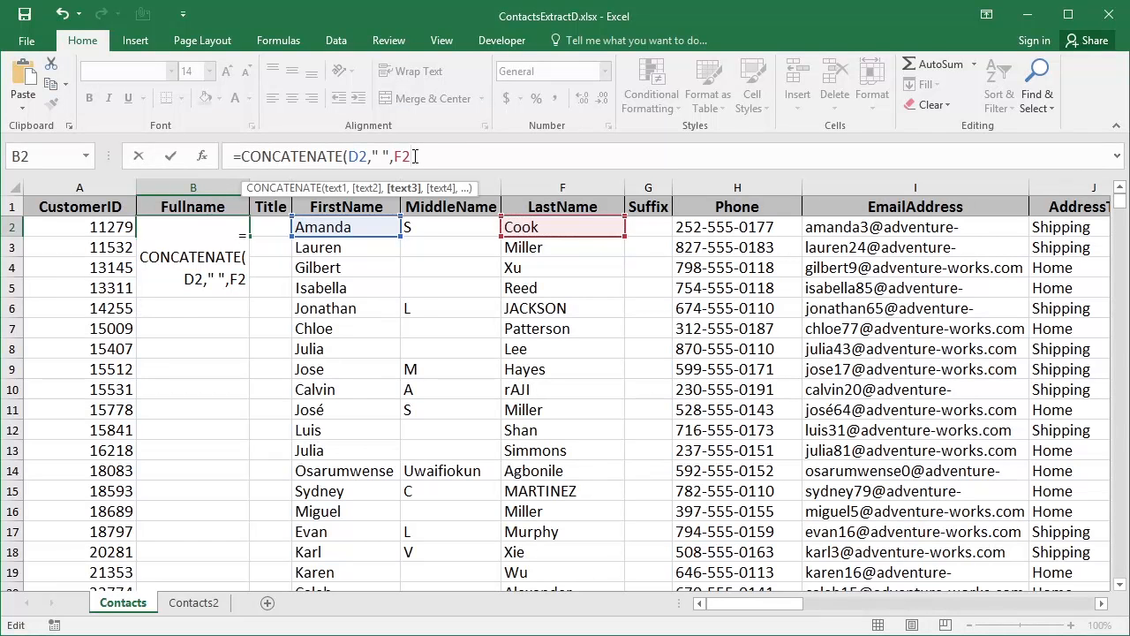
text())
key(Return)
Fill the full-name formula down column B and widen it to fit the names
key(Up)
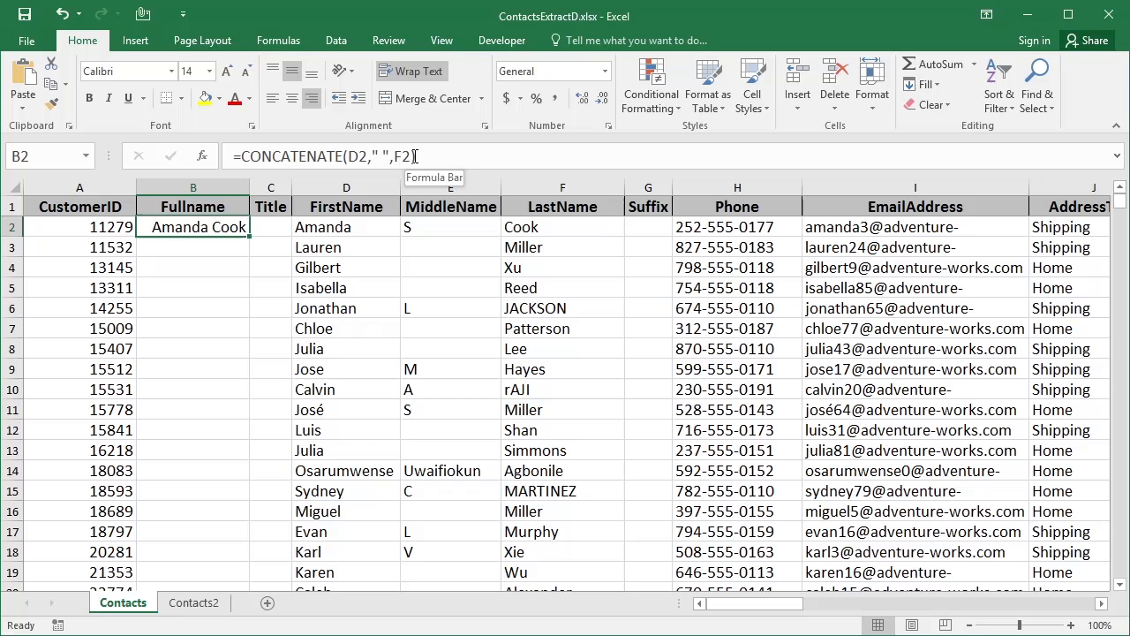
double_click(250, 238)
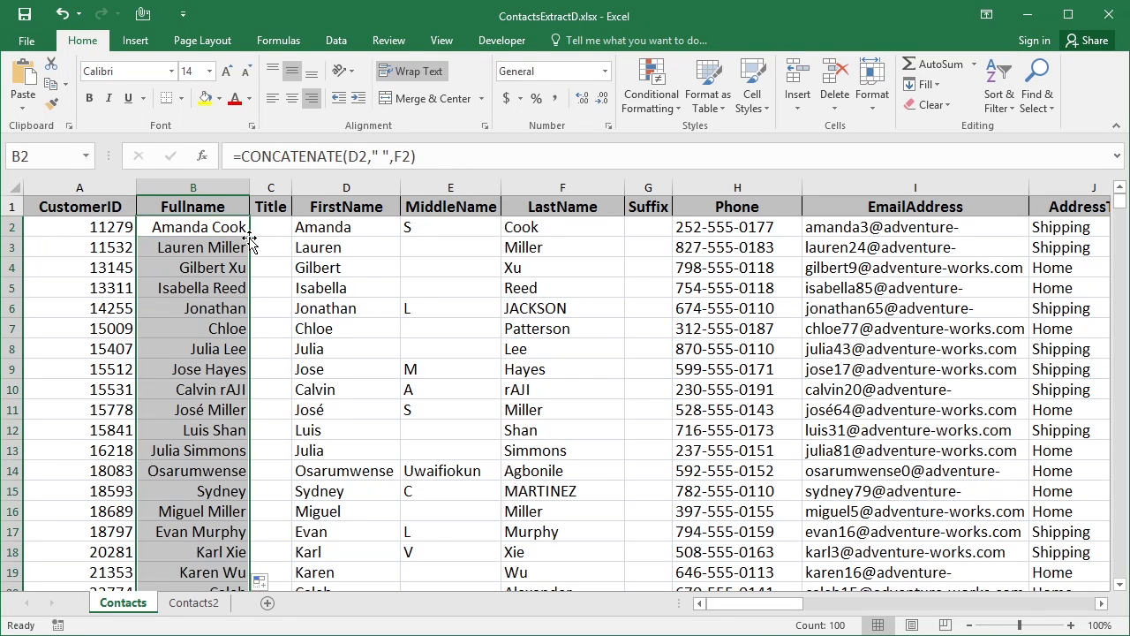
drag(249, 187, 318, 187)
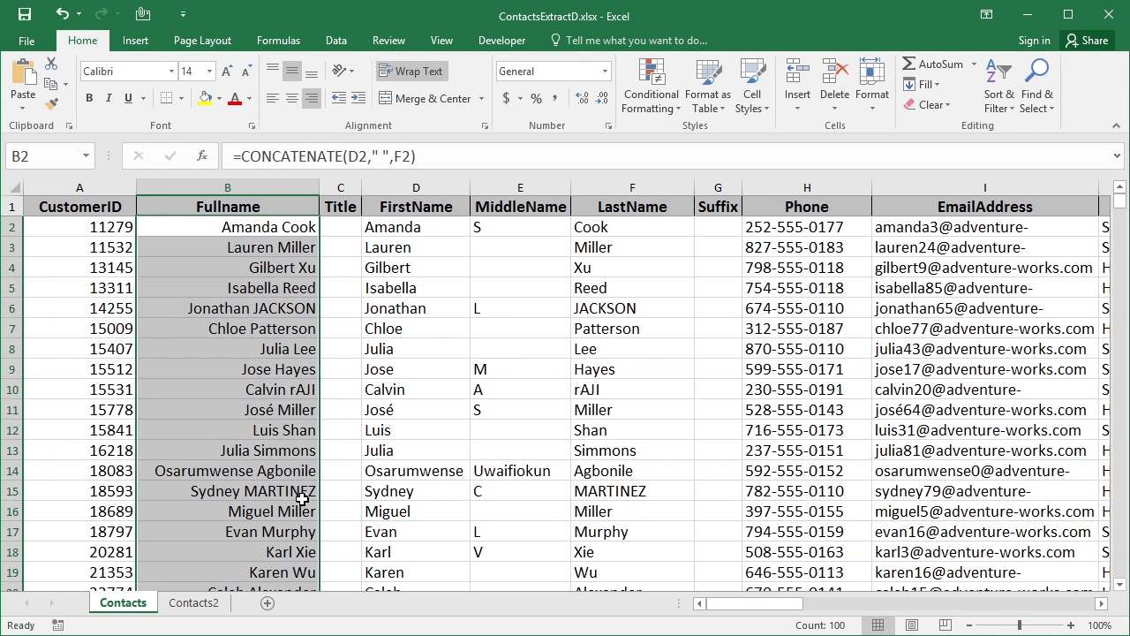
Insert a new column C before Title, headed 'Fullname2'
click(347, 186)
right_click(347, 186)
click(376, 307)
click(356, 230)
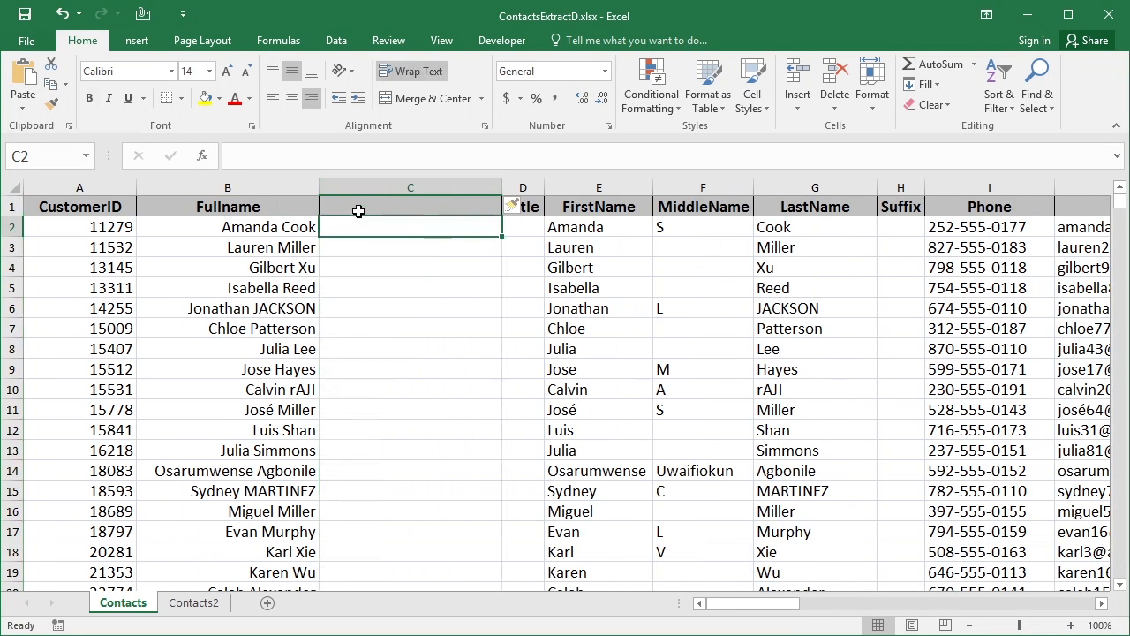
click(359, 208)
text(Fullname2)
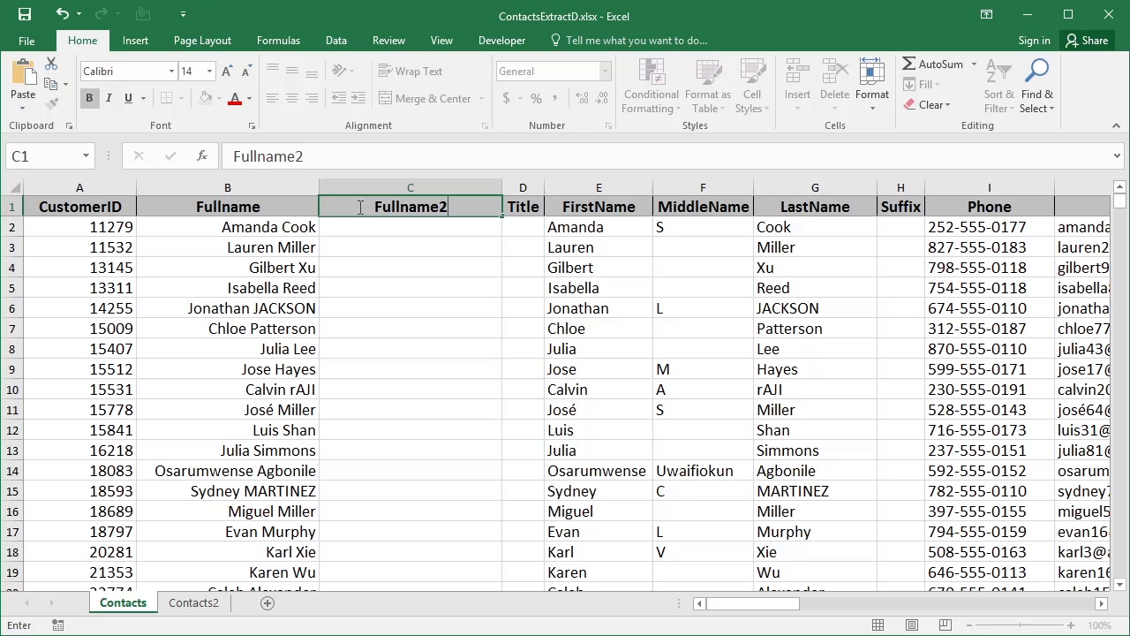
key(Return)
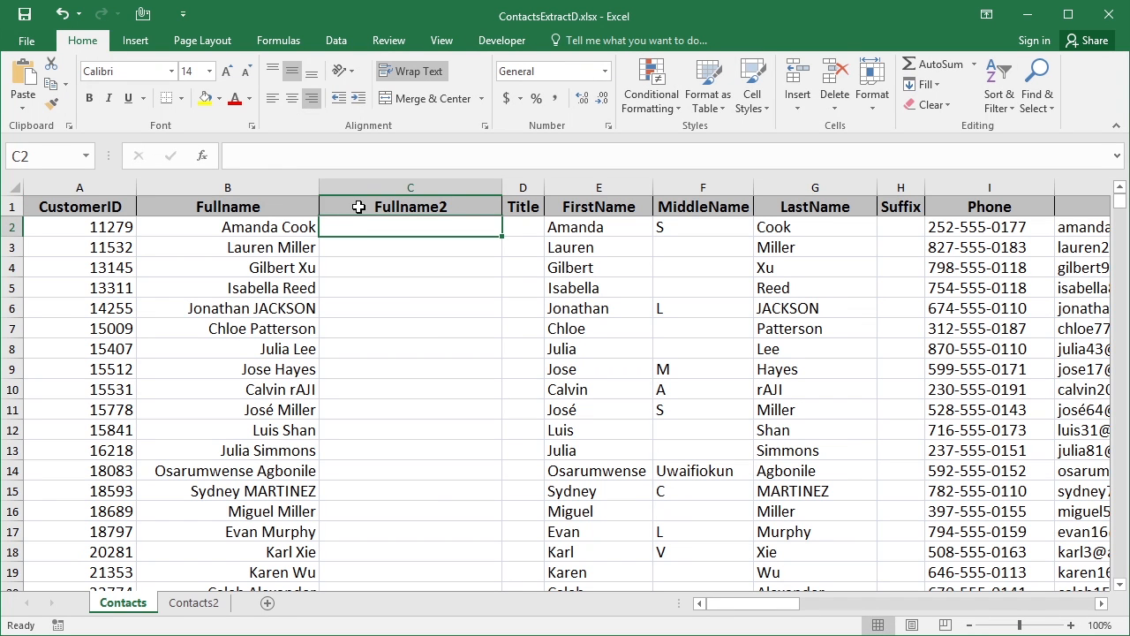
Enter =E2&" "&G2 in C2 to join the first and last names
text(=)
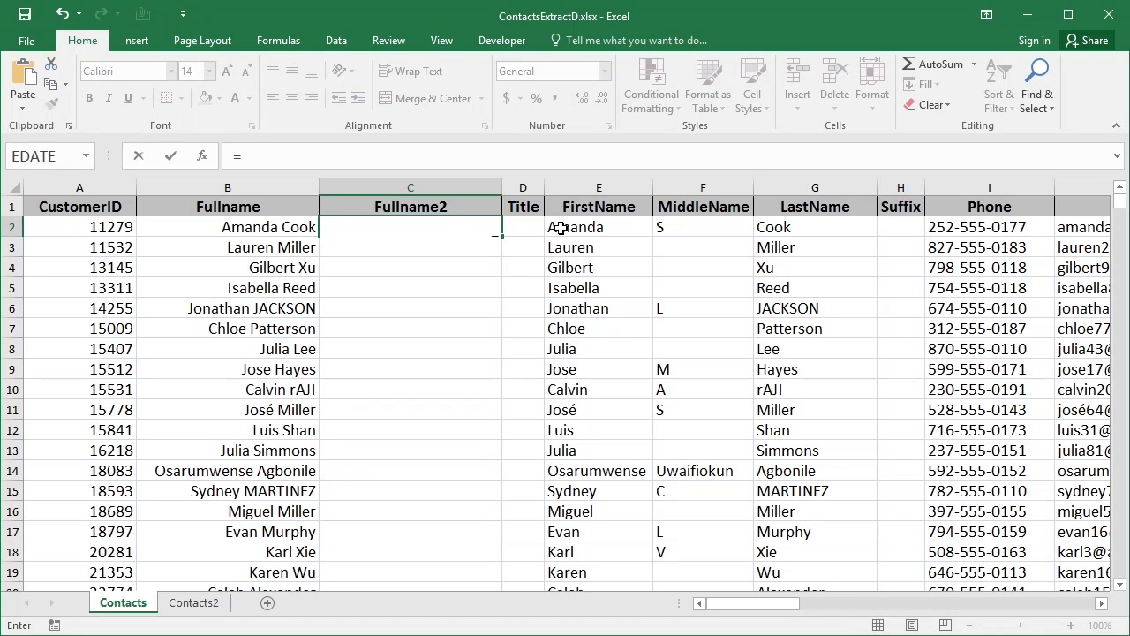
click(562, 227)
text(&)
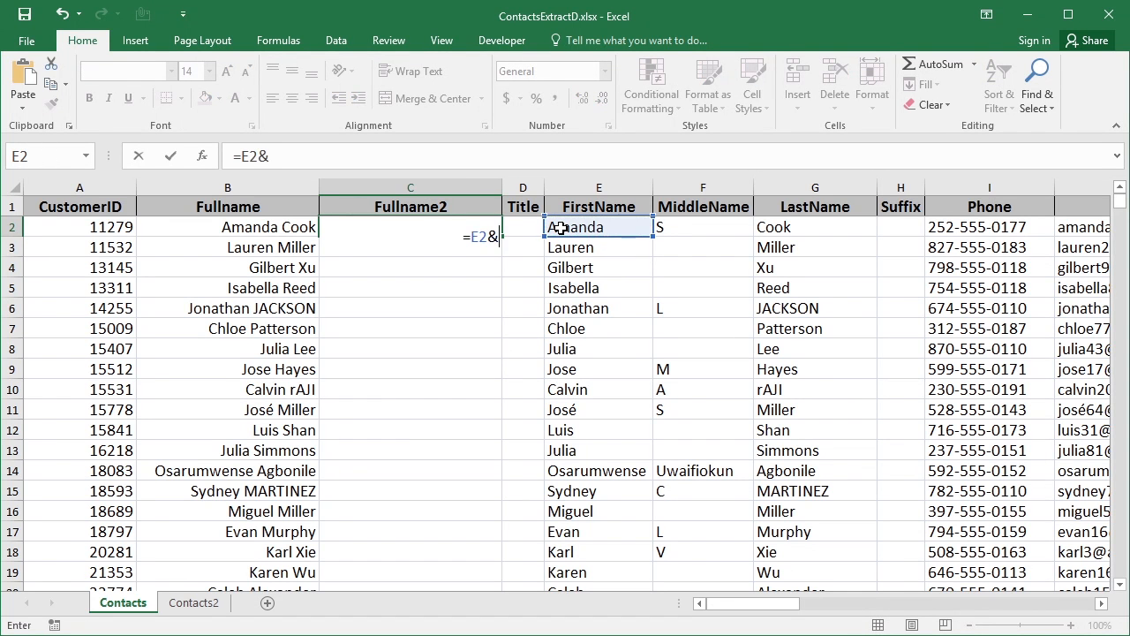
text(" "&)
click(776, 228)
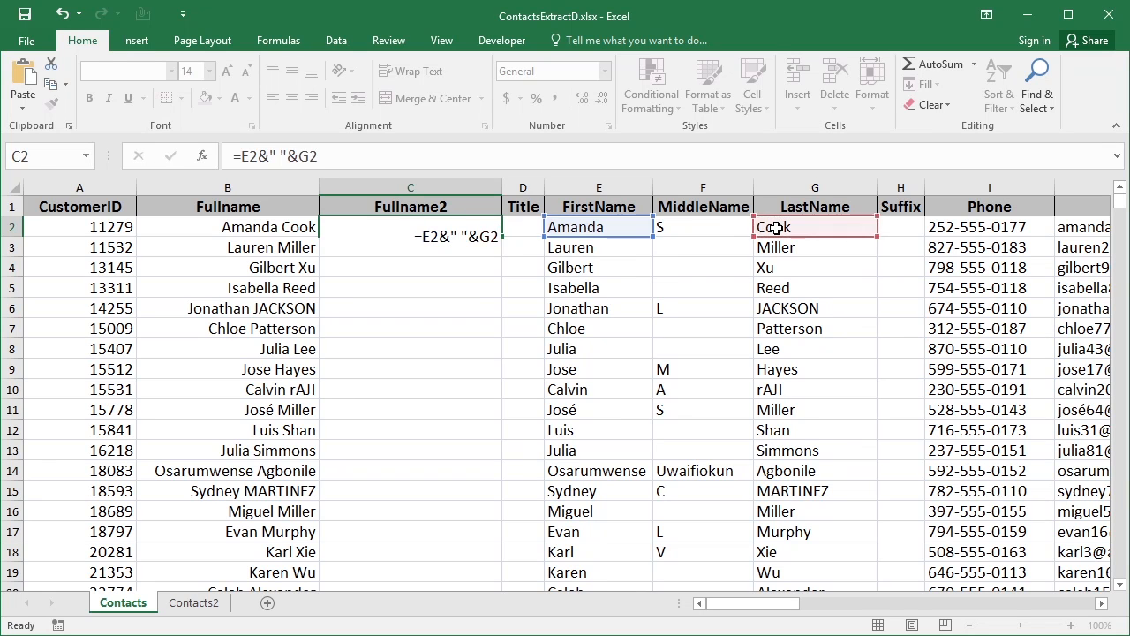
key(ctrl+Return)
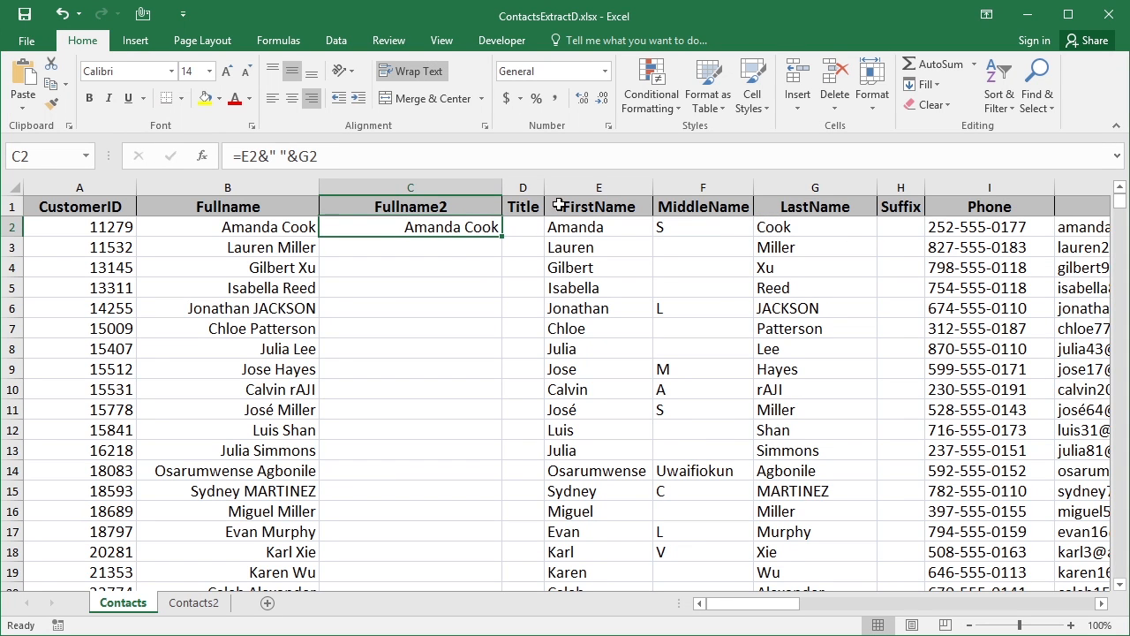
Fill the Fullname2 formula down, then paste the results back as plain values
double_click(501, 237)
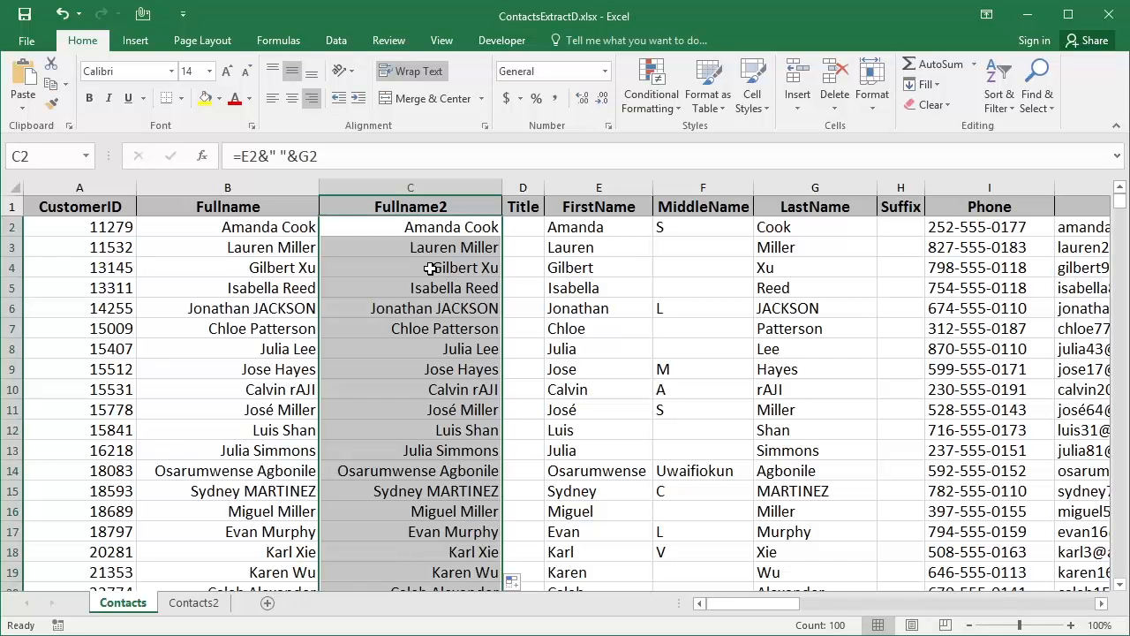
key(ctrl+c)
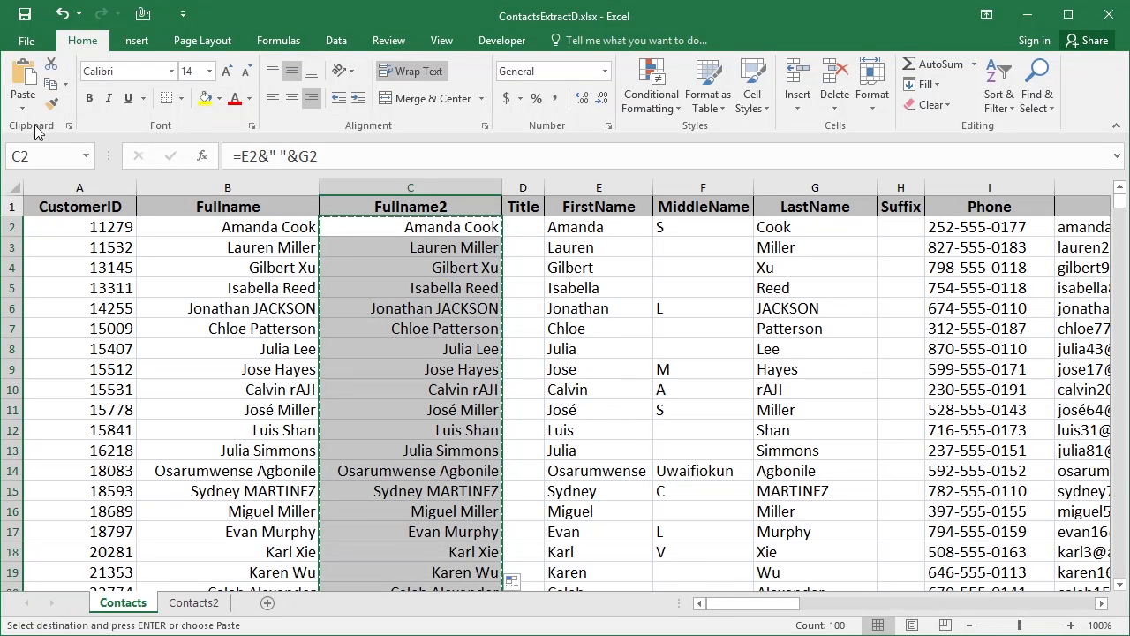
click(23, 108)
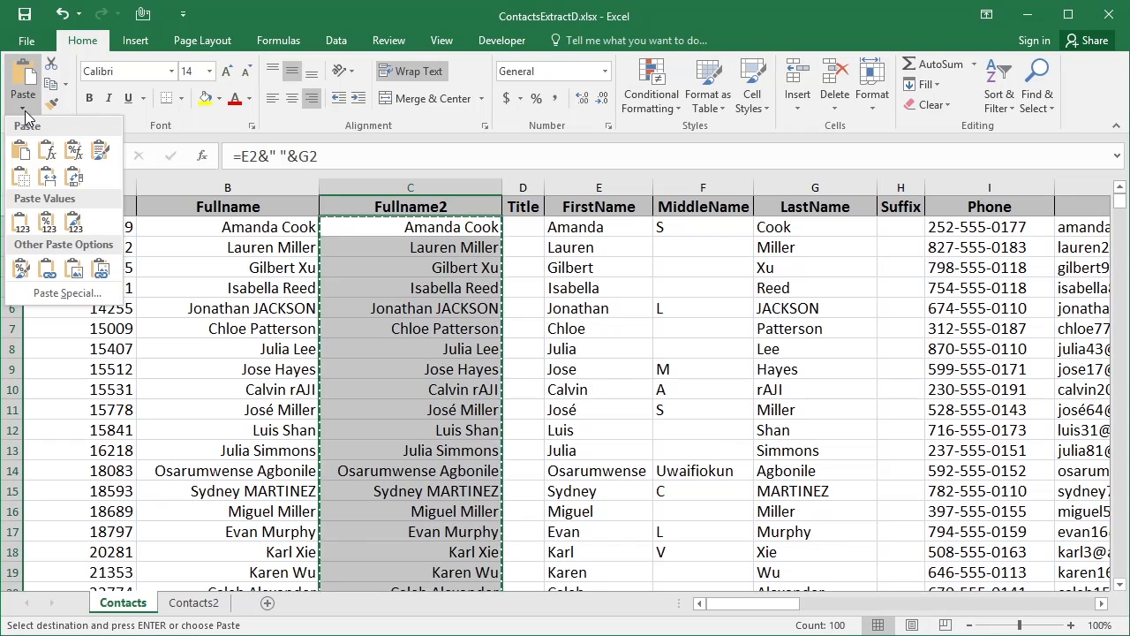
click(46, 221)
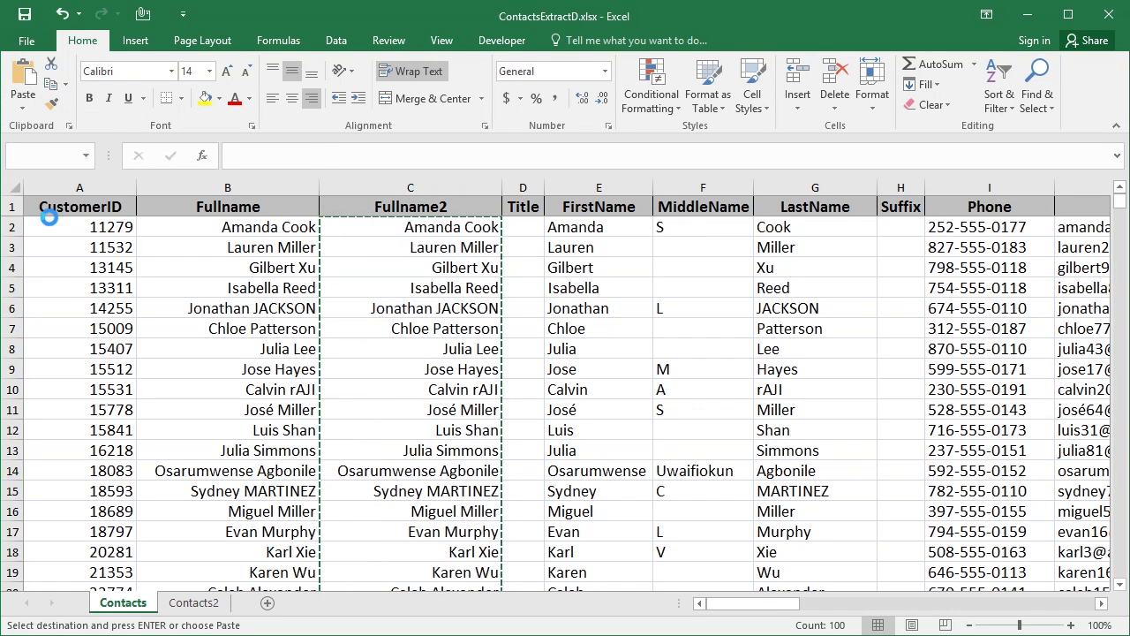
Check that the Fullname2 cells down the column now hold plain text
click(445, 228)
click(443, 249)
click(444, 265)
click(432, 288)
click(429, 310)
click(428, 329)
click(427, 349)
click(427, 367)
click(418, 390)
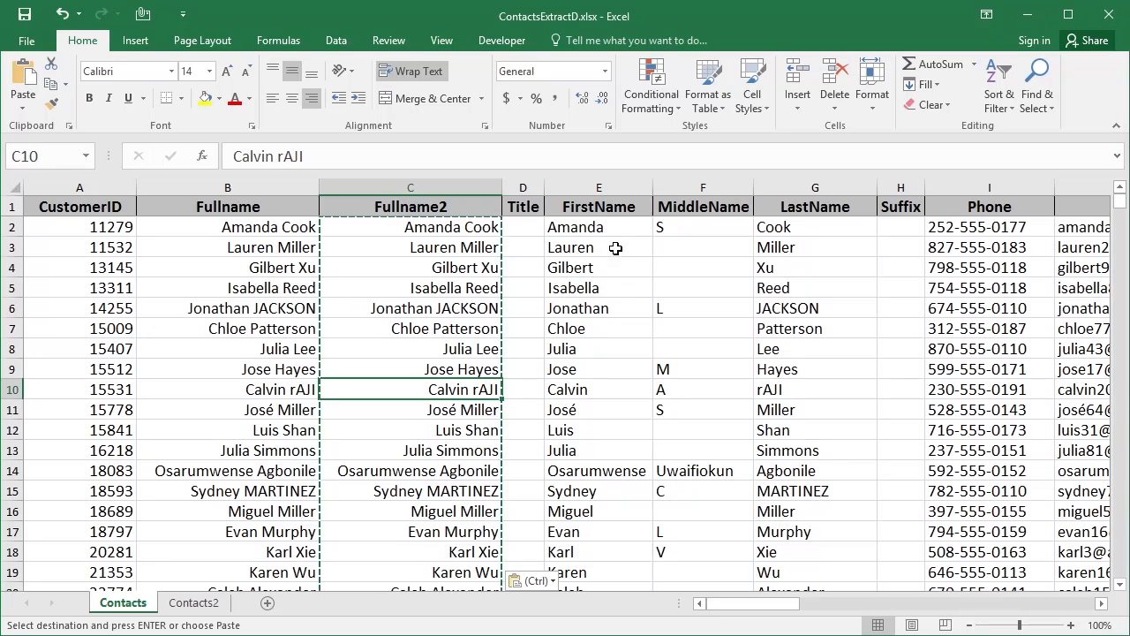
Review the CONCATENATE formula in B2, clear the copy marquee, and go to Contacts2
click(437, 227)
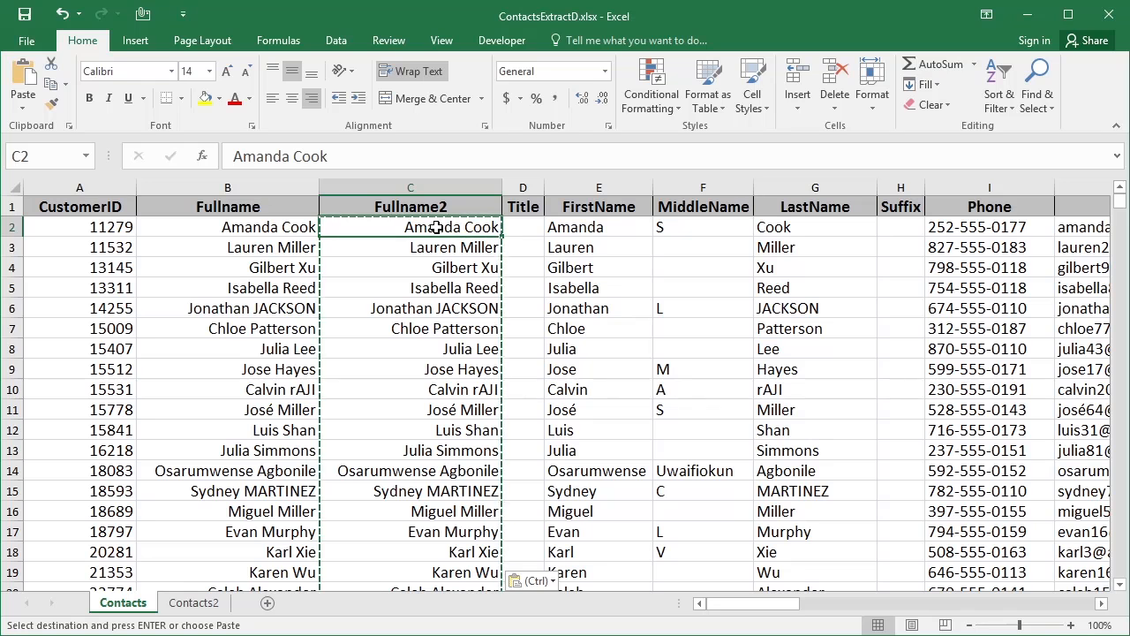
click(292, 228)
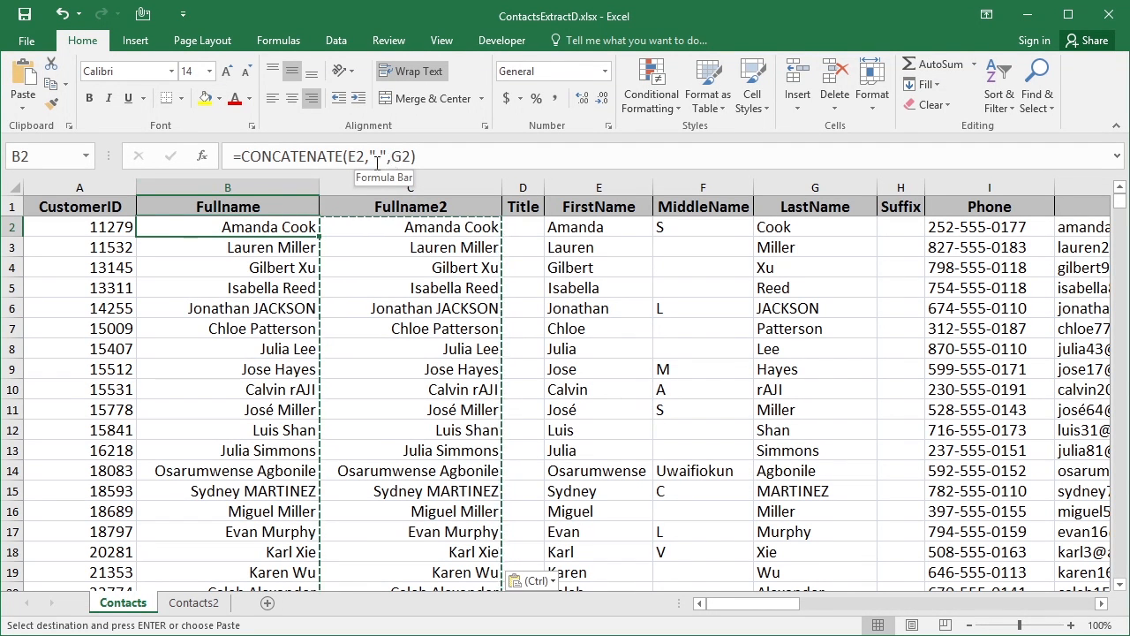
key(Escape)
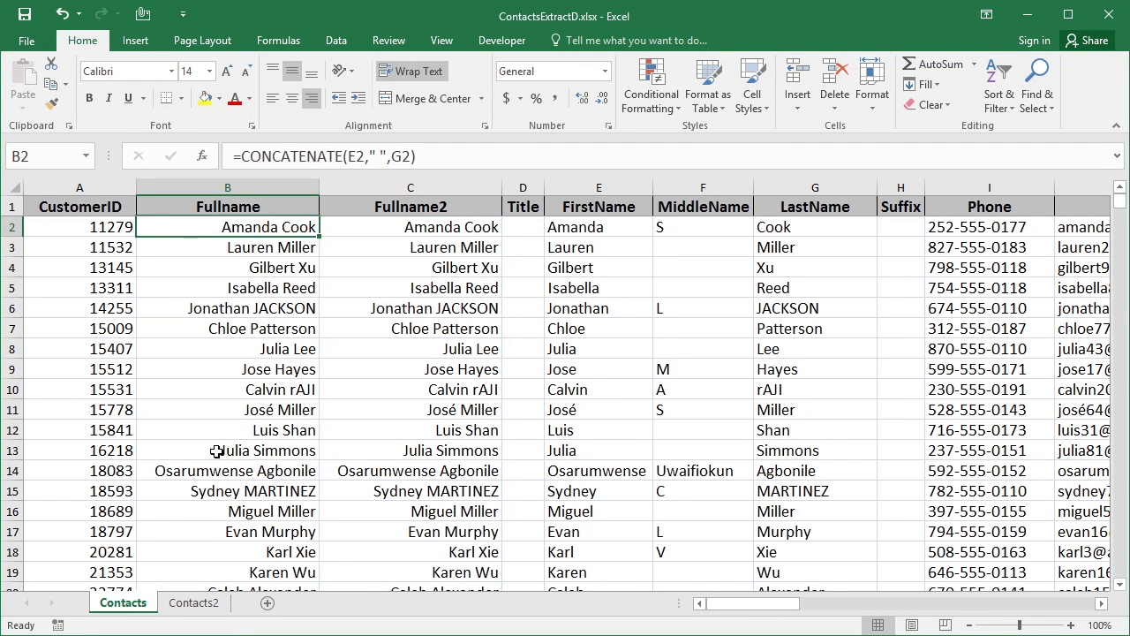
click(195, 606)
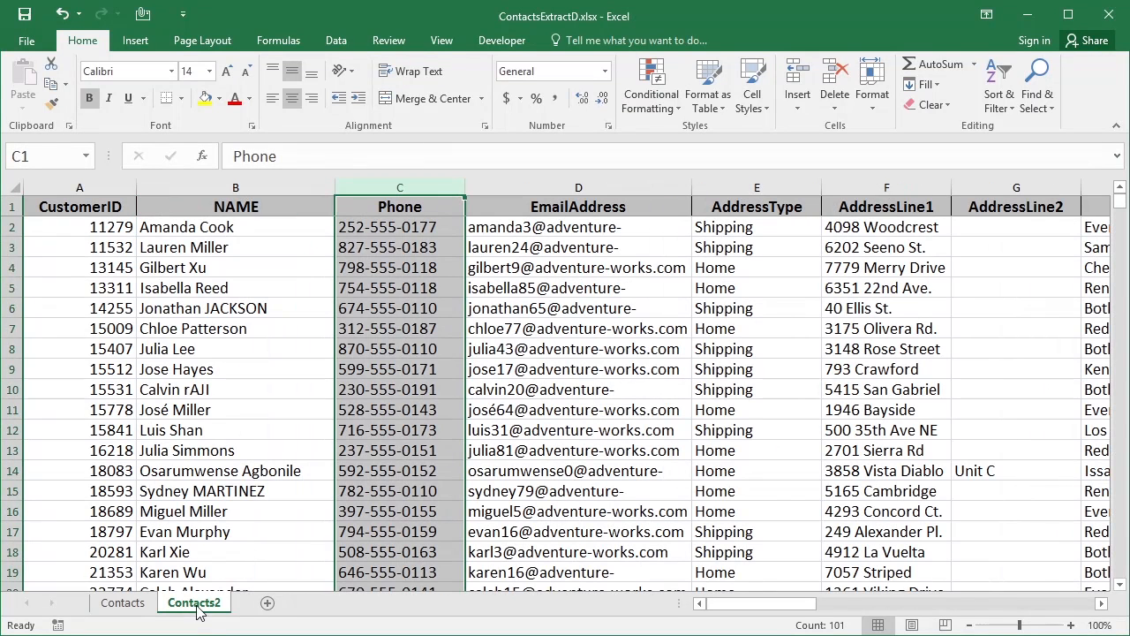
Insert two blank columns C and D between NAME and Phone
click(253, 229)
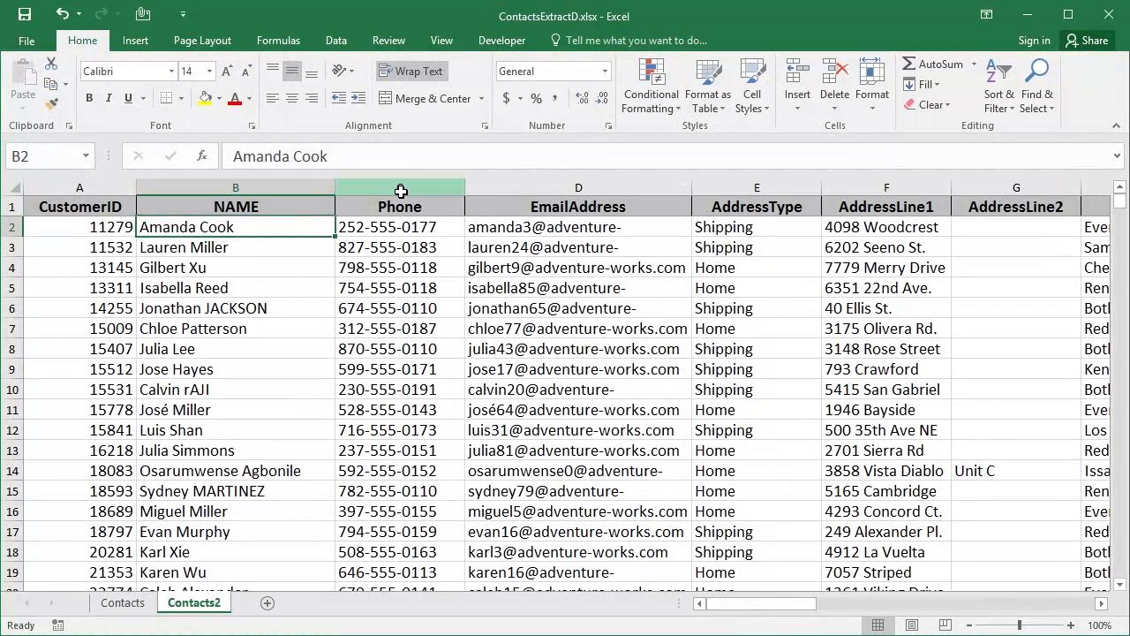
click(438, 186)
drag(438, 185, 504, 176)
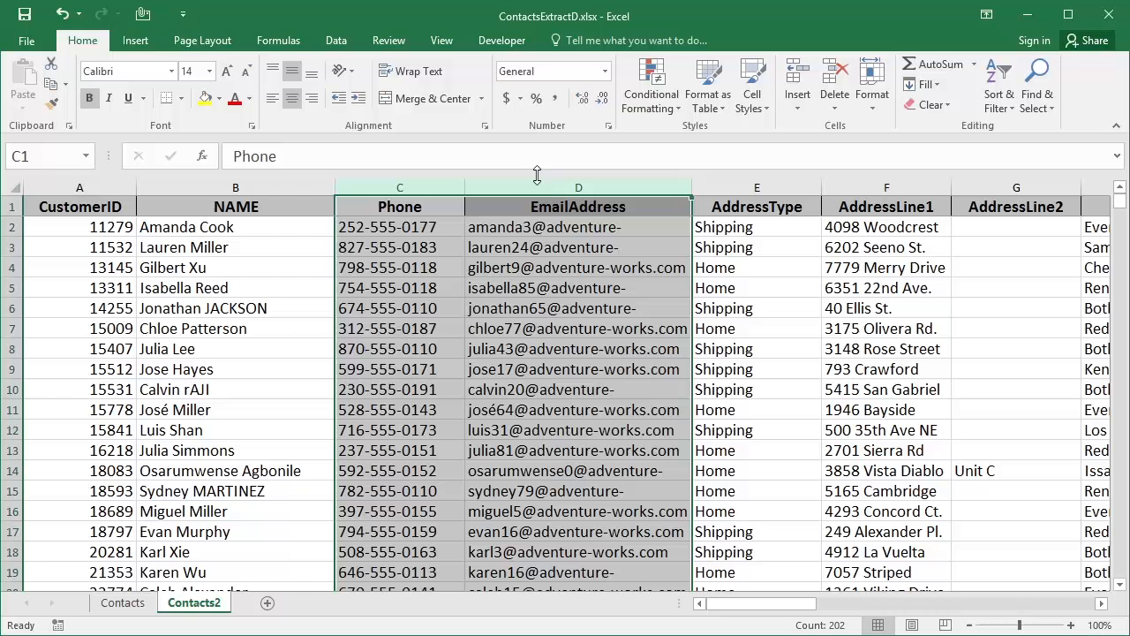
right_click(489, 183)
click(534, 301)
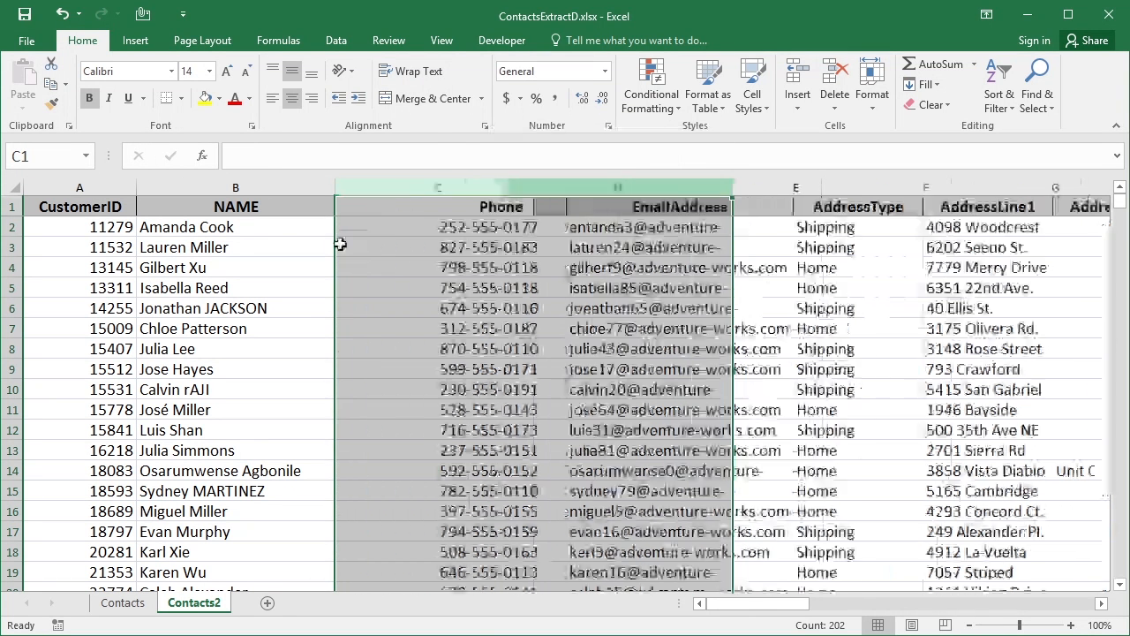
click(270, 207)
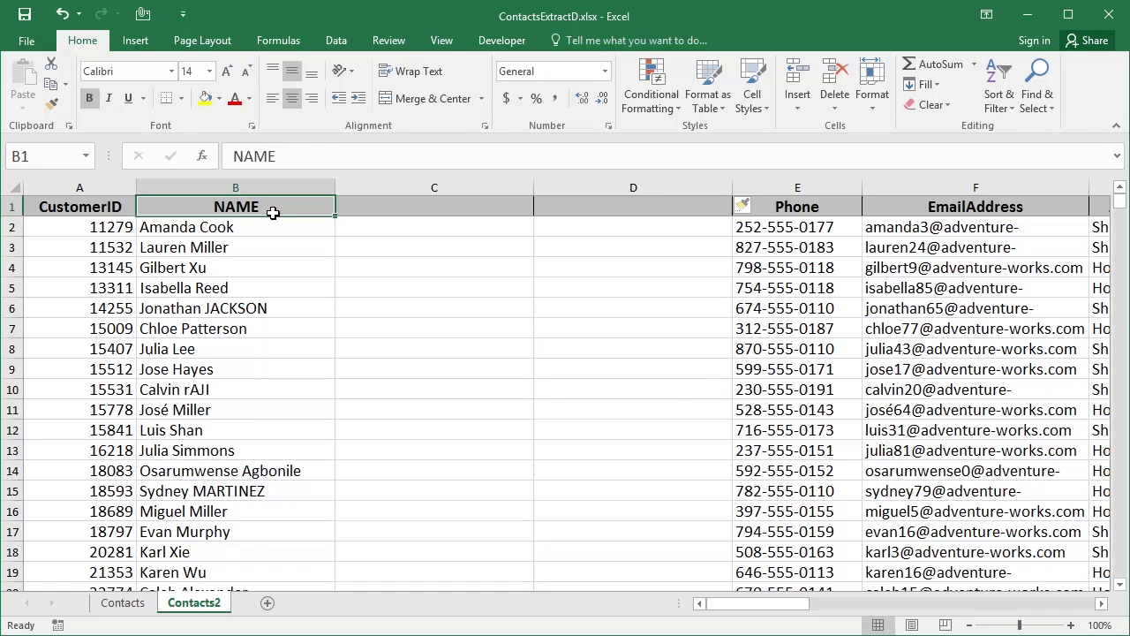
click(254, 227)
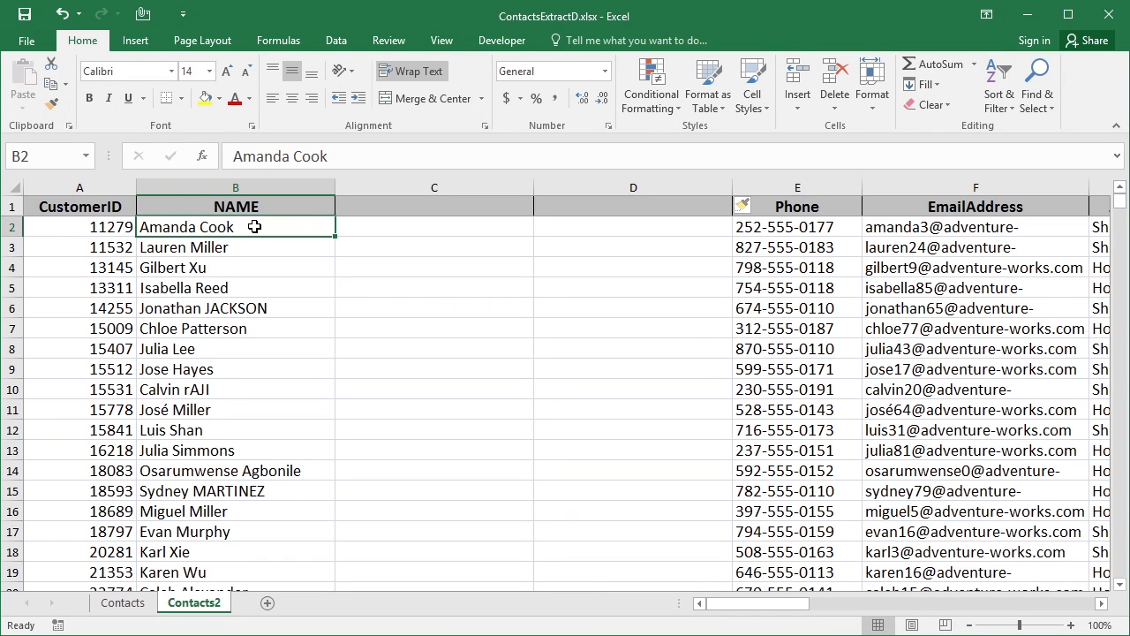
Select the NAME entries B2:B101 and launch Text to Columns
key(End)
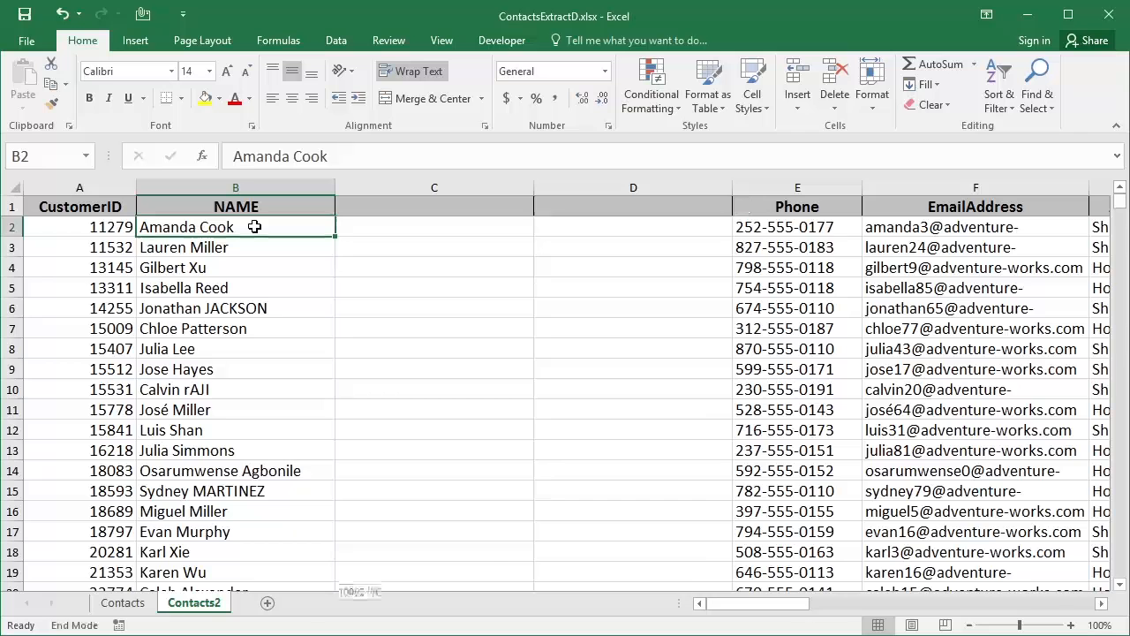
key(shift+Down)
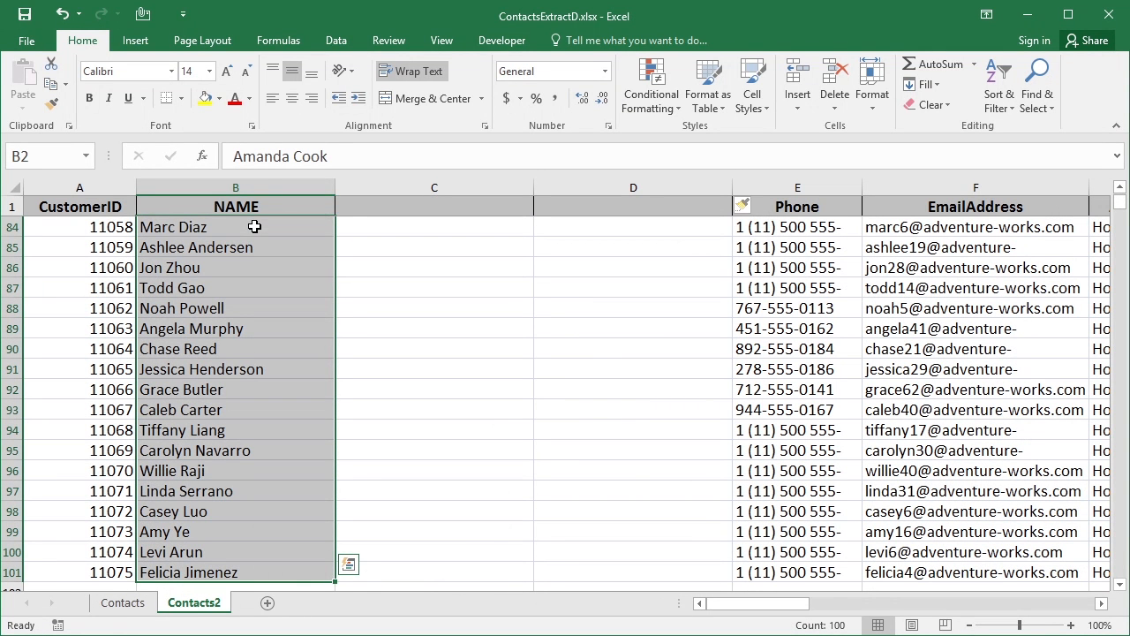
click(331, 41)
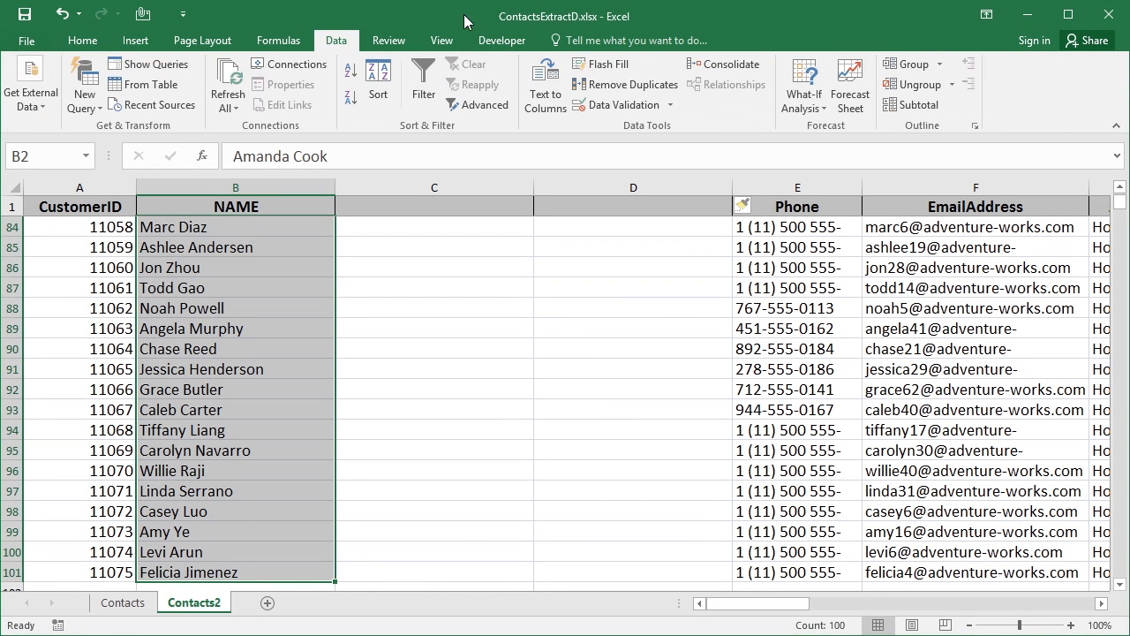
click(547, 92)
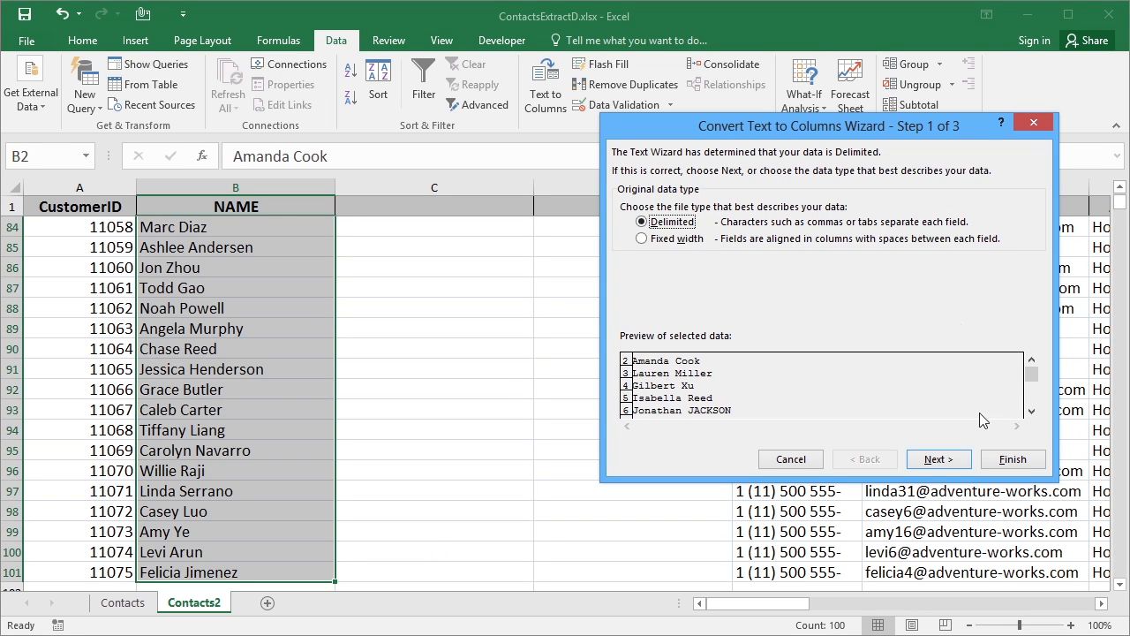
Split on the Space delimiter, decline overwriting the names, and restart the wizard
click(937, 459)
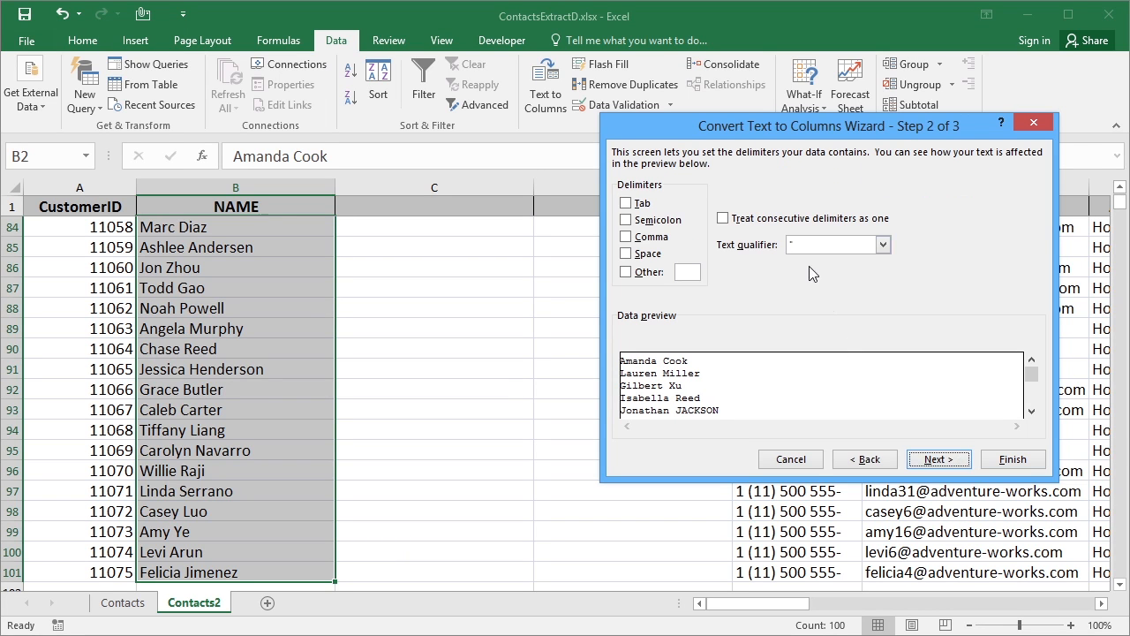
click(627, 254)
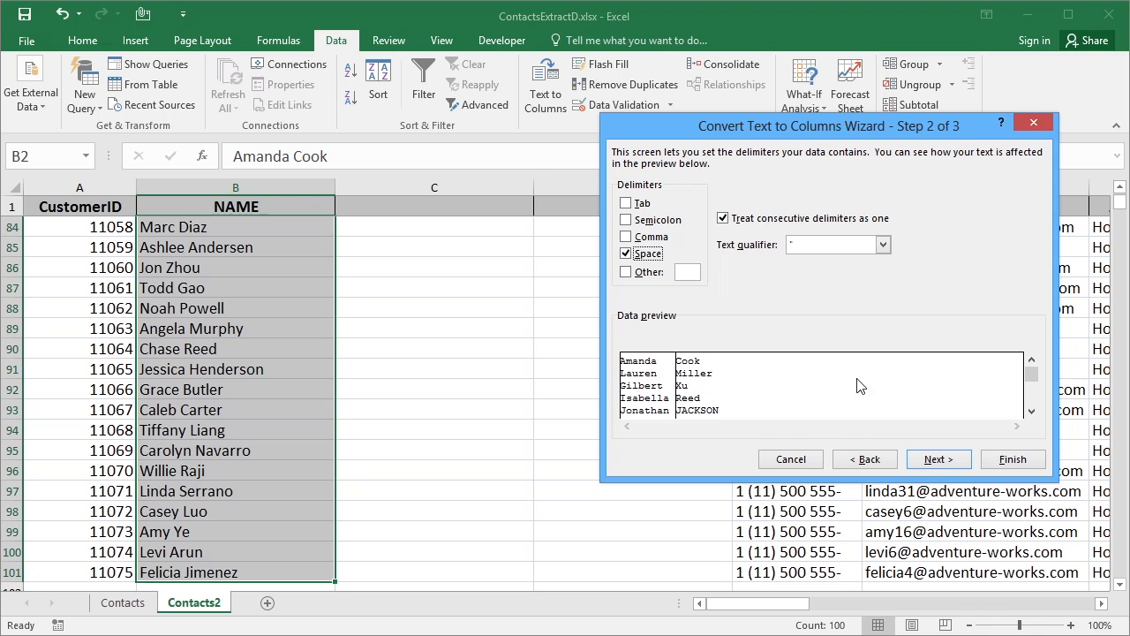
drag(1034, 385, 1031, 411)
click(939, 460)
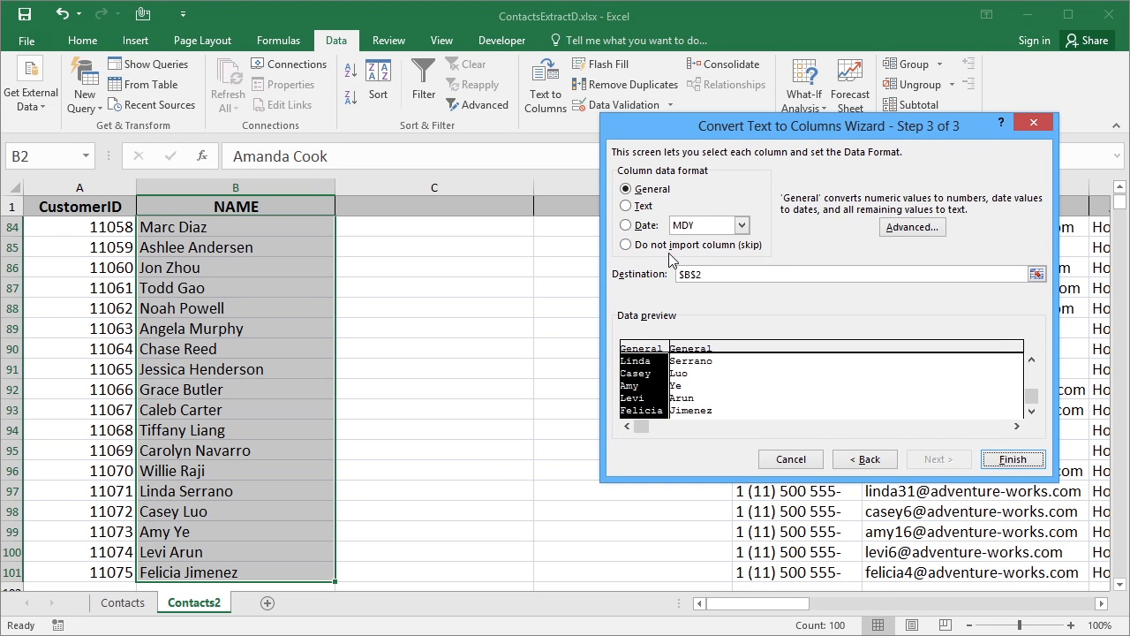
click(868, 460)
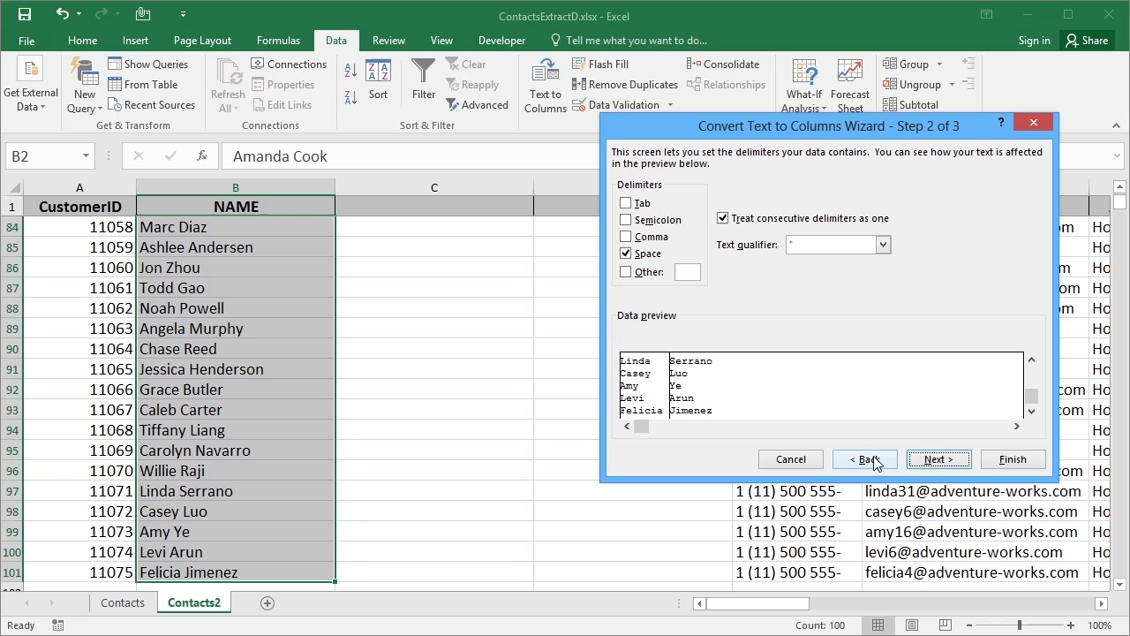
click(1003, 463)
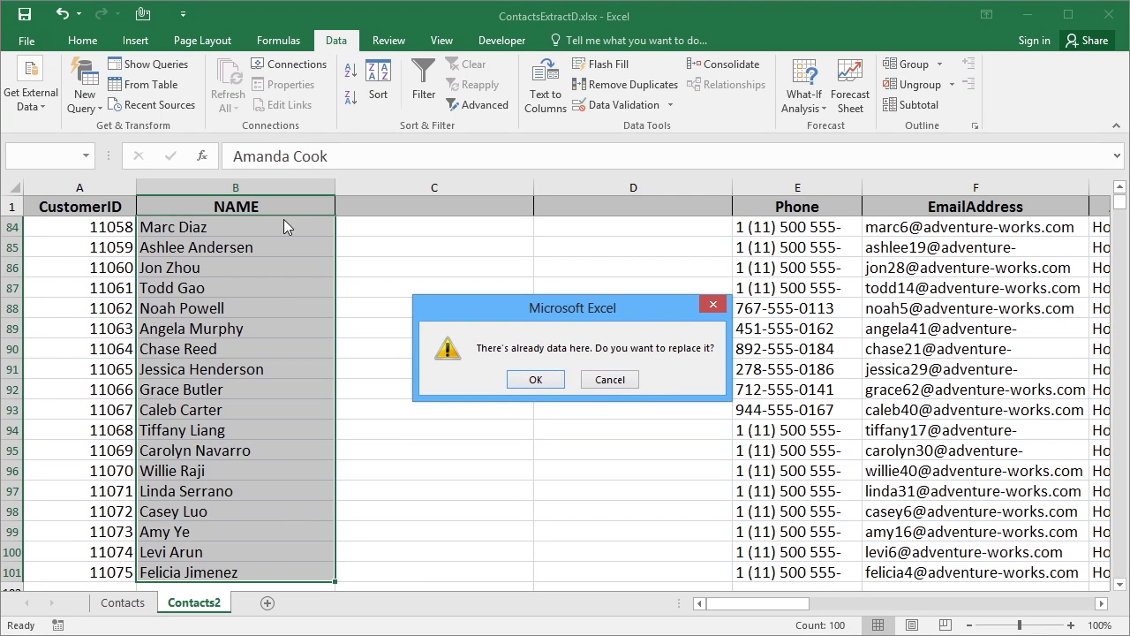
click(608, 381)
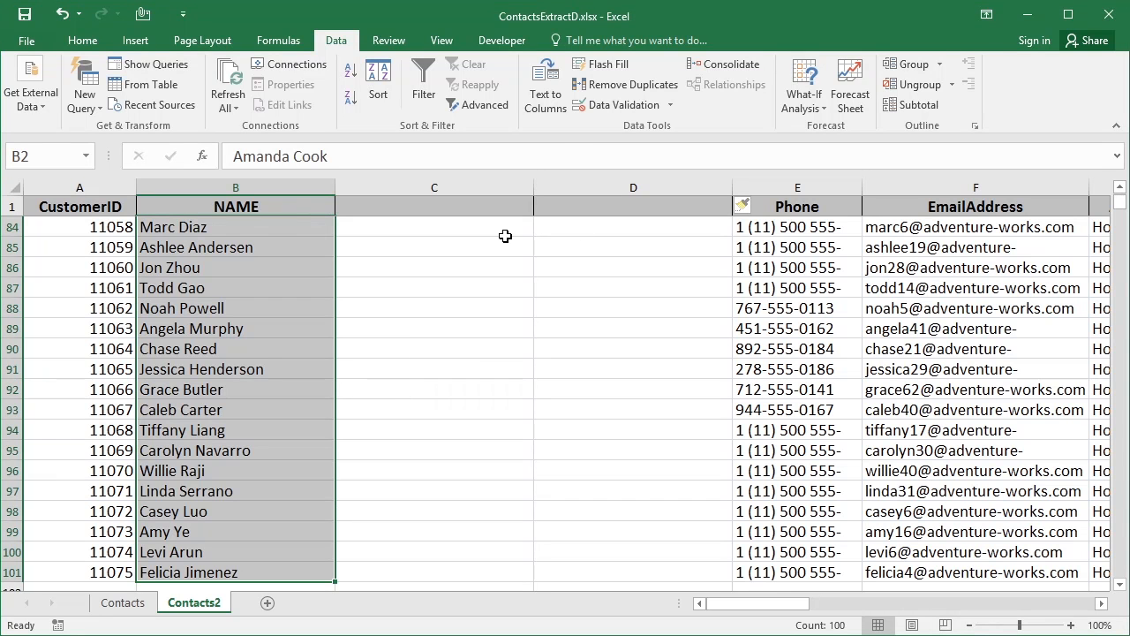
click(535, 83)
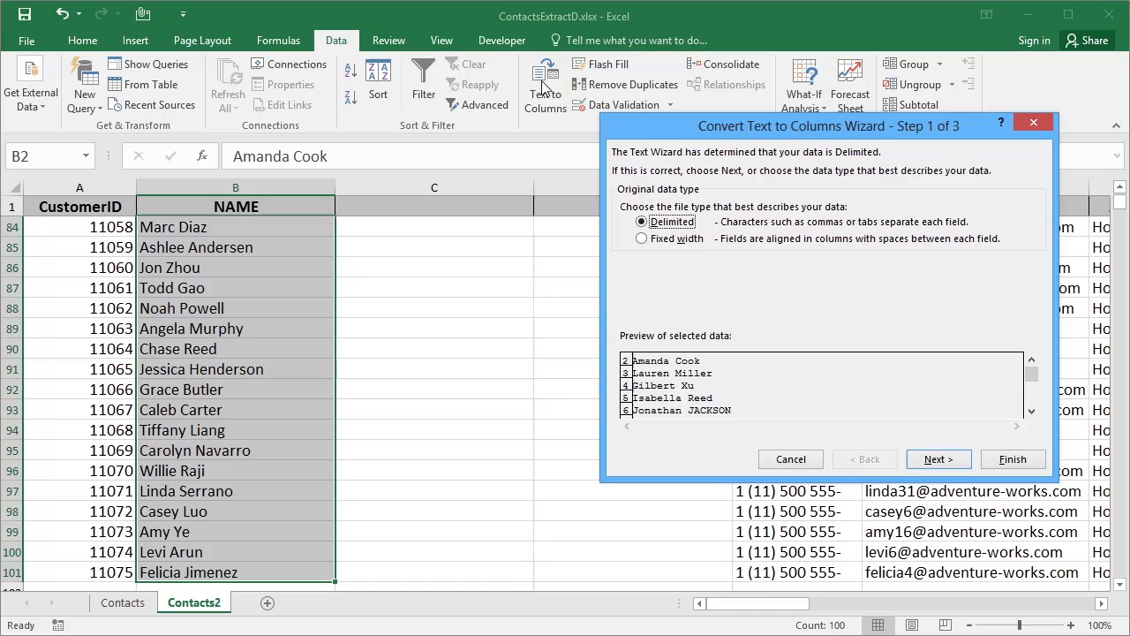
Split the names at spaces with destination $C$2, filling columns C and D
click(934, 456)
click(927, 454)
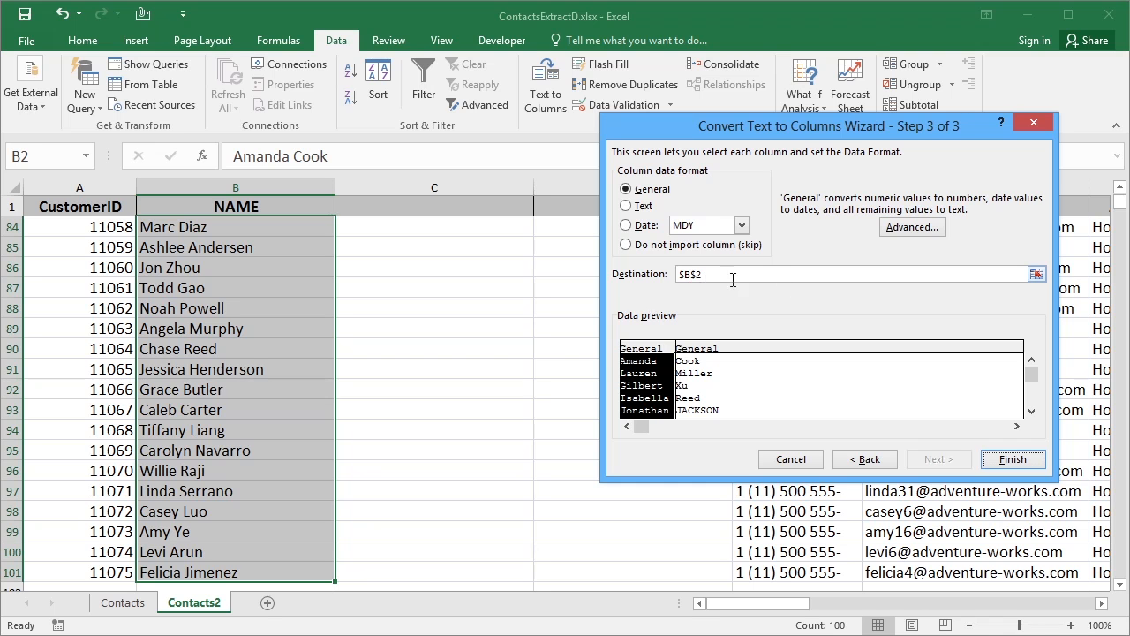
click(1037, 274)
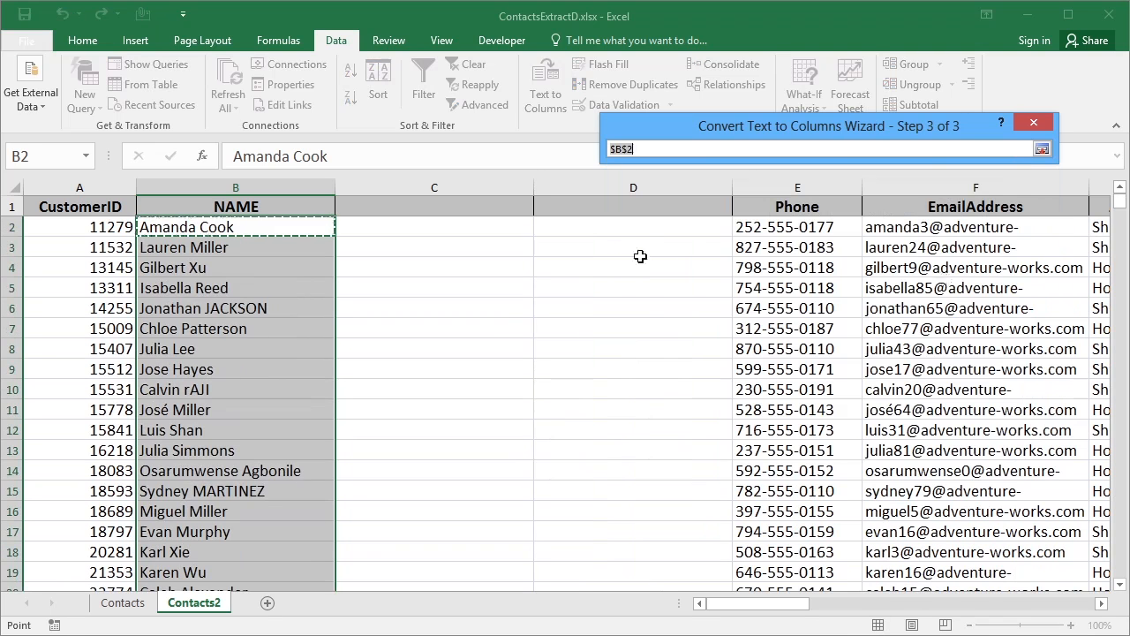
click(448, 226)
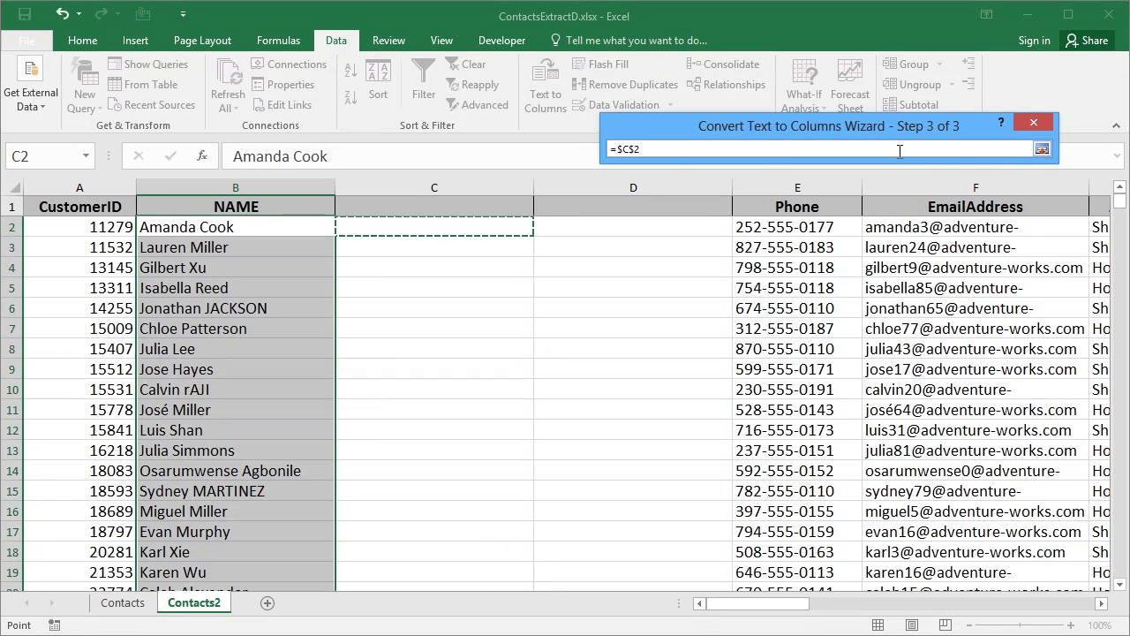
click(1042, 149)
click(1013, 459)
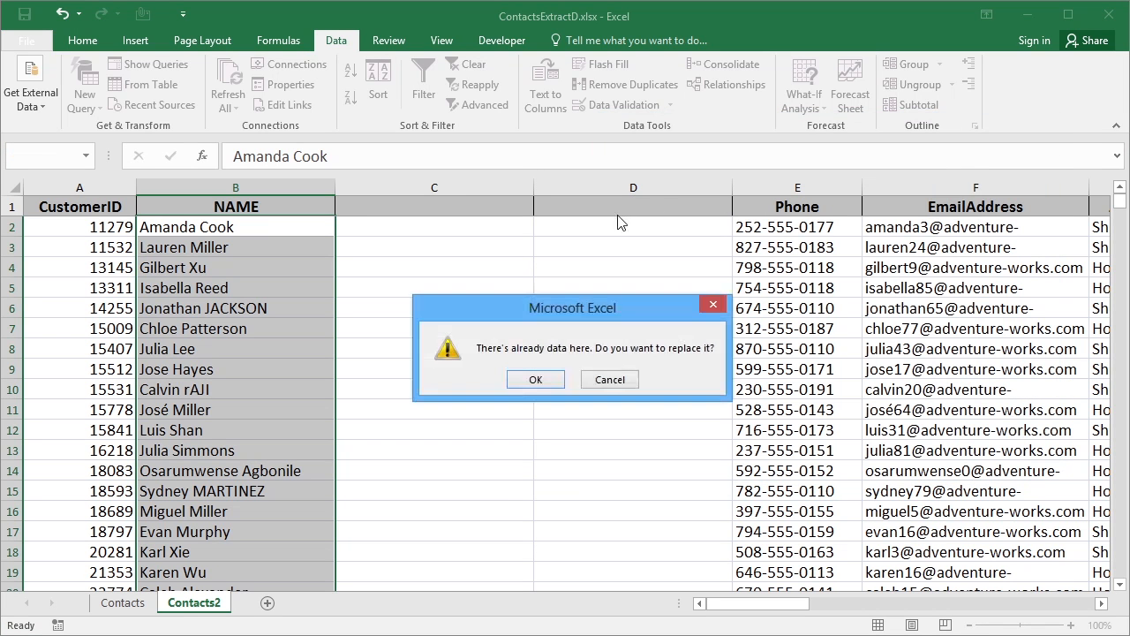
click(537, 379)
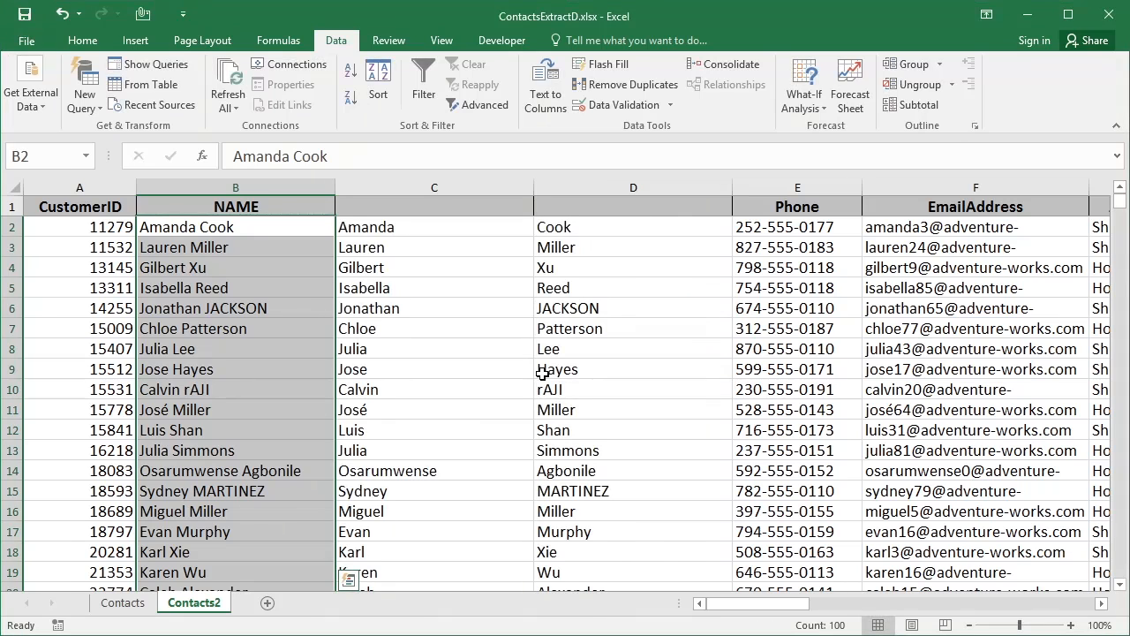
mouse_move(1119, 201)
mouse_down()
mouse_move(1118, 214)
mouse_move(1123, 205)
mouse_up()
click(1120, 584)
drag(1123, 584, 1123, 584)
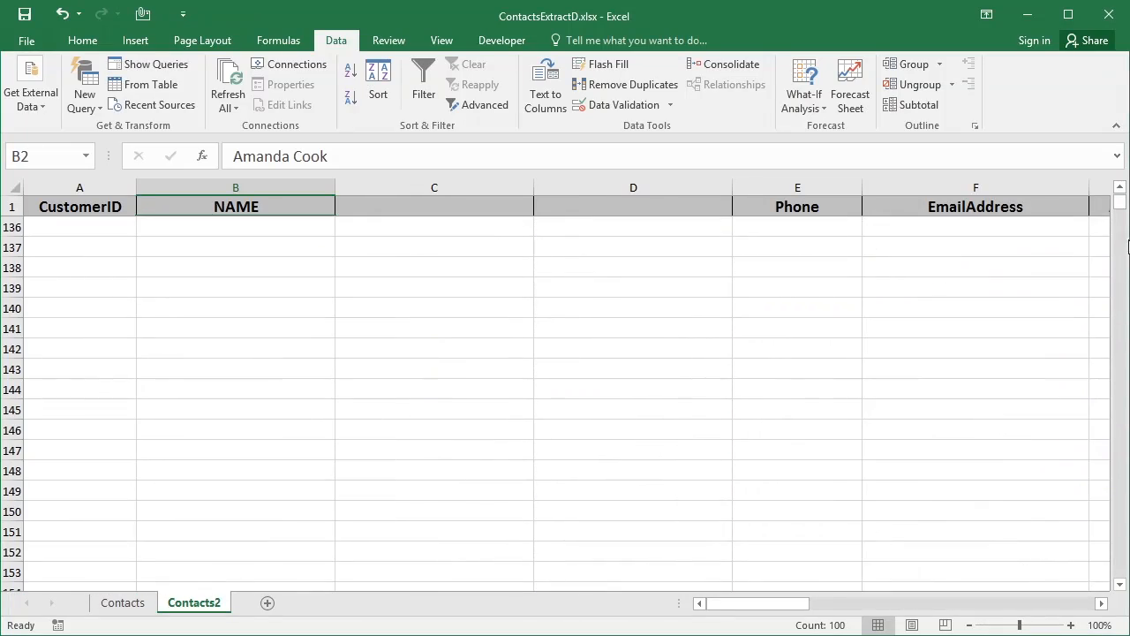
drag(1121, 190, 1121, 190)
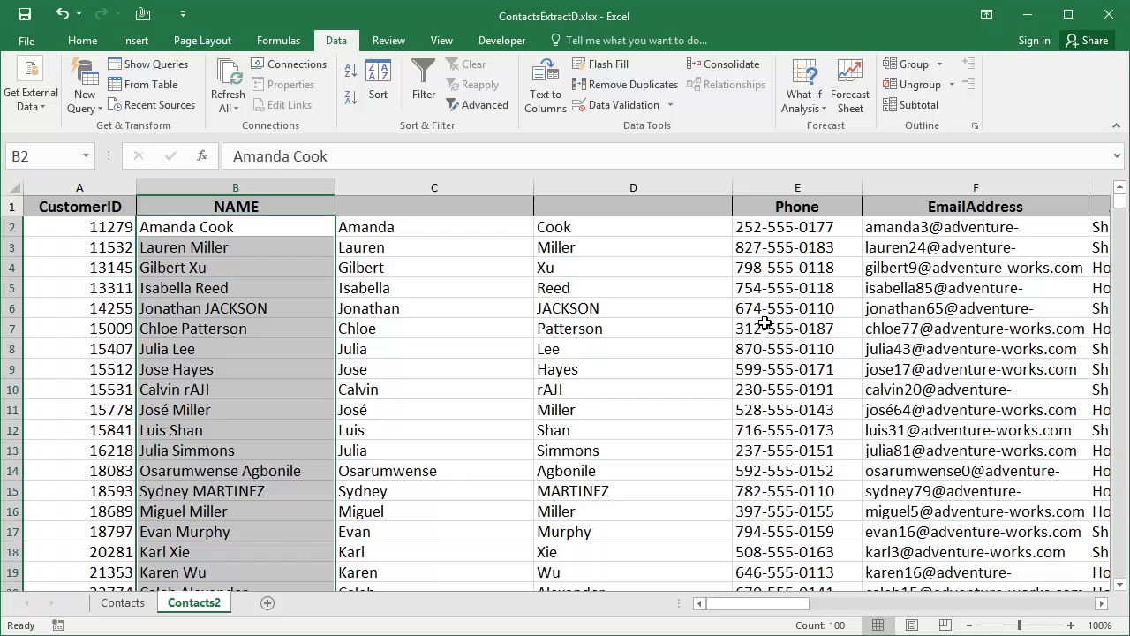
click(378, 232)
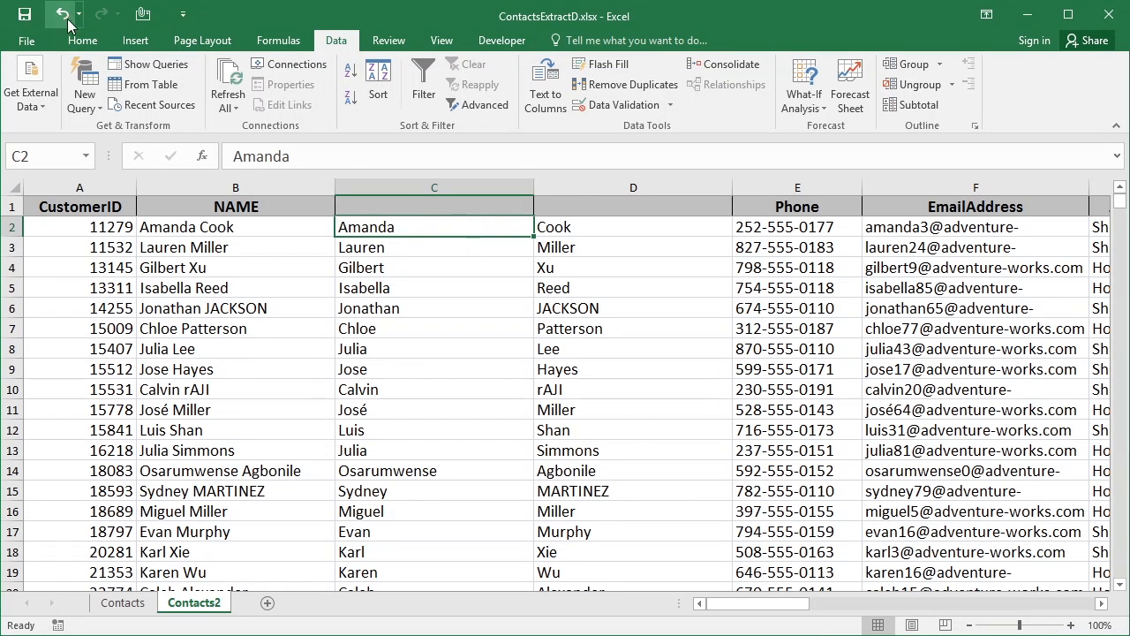
Undo the split and enter =LEFT(B2,FIND(" ",B2)) in C2
key(ctrl+z)
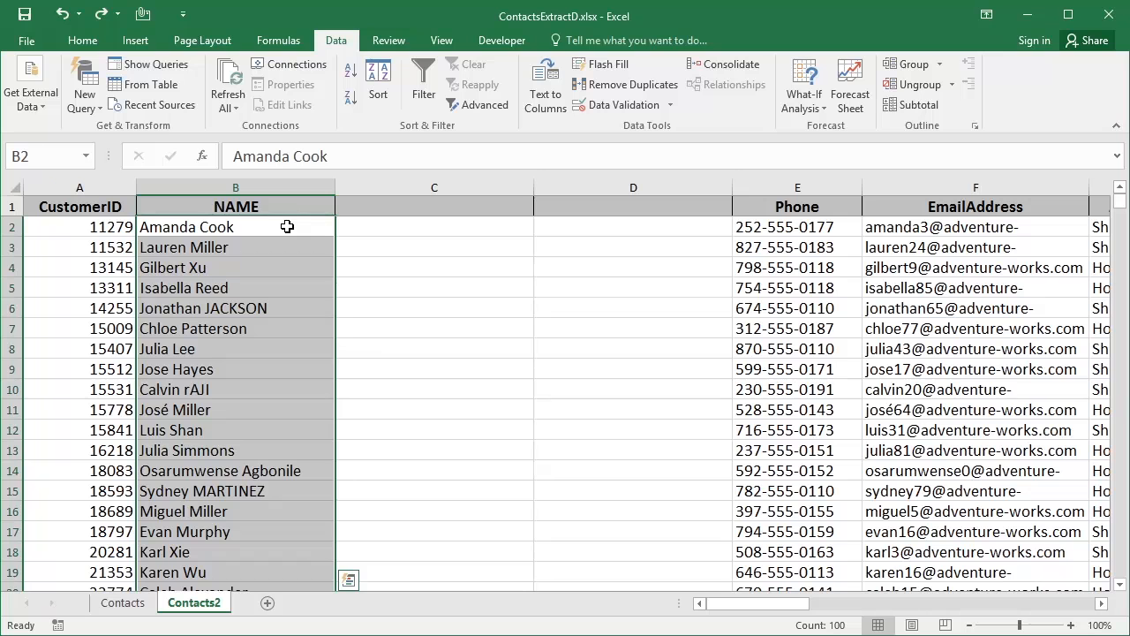
click(404, 227)
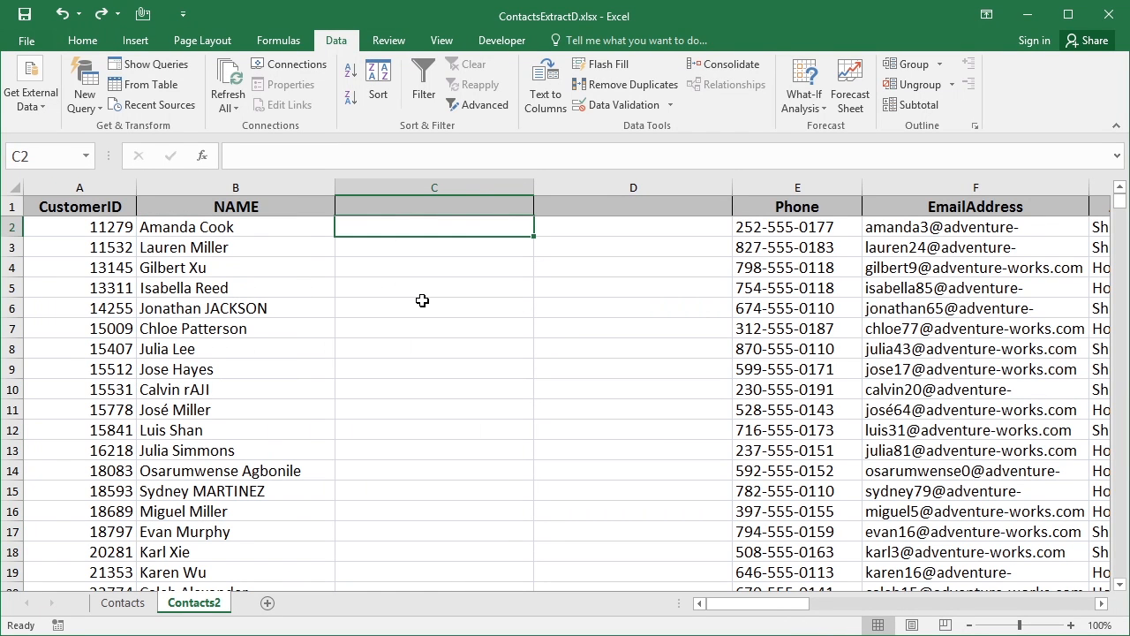
text(=)
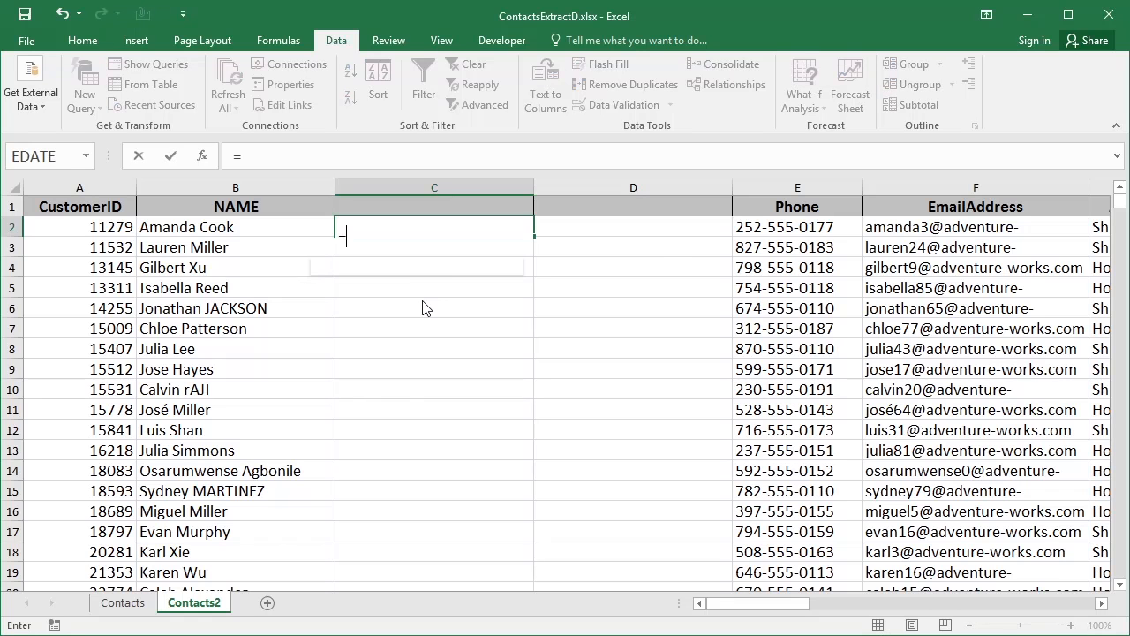
text(left()
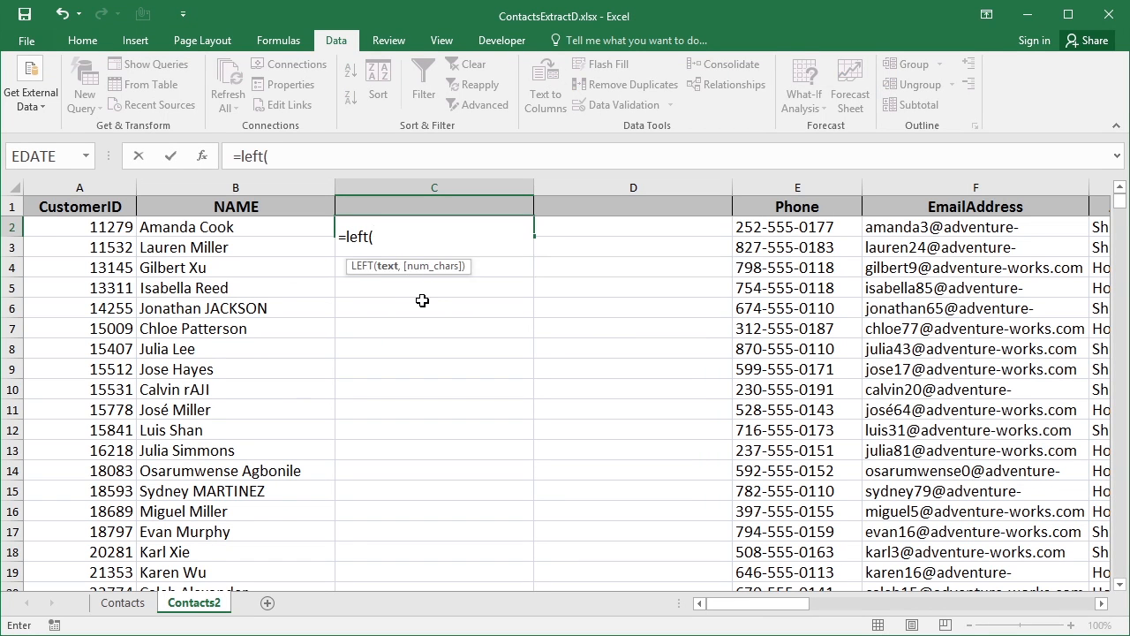
click(209, 227)
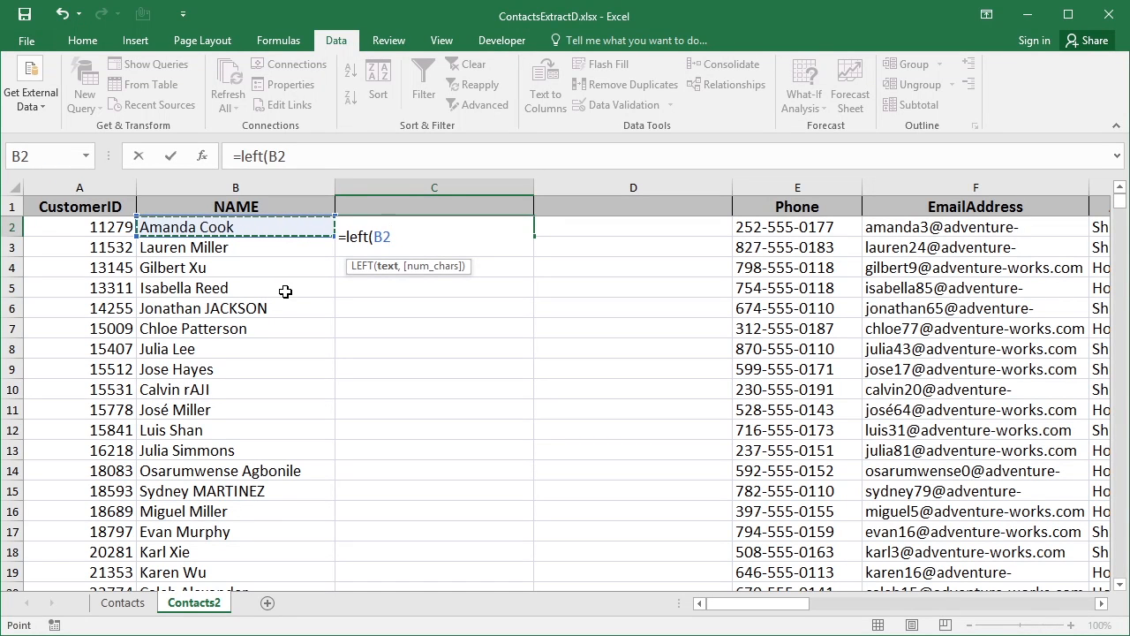
text(,)
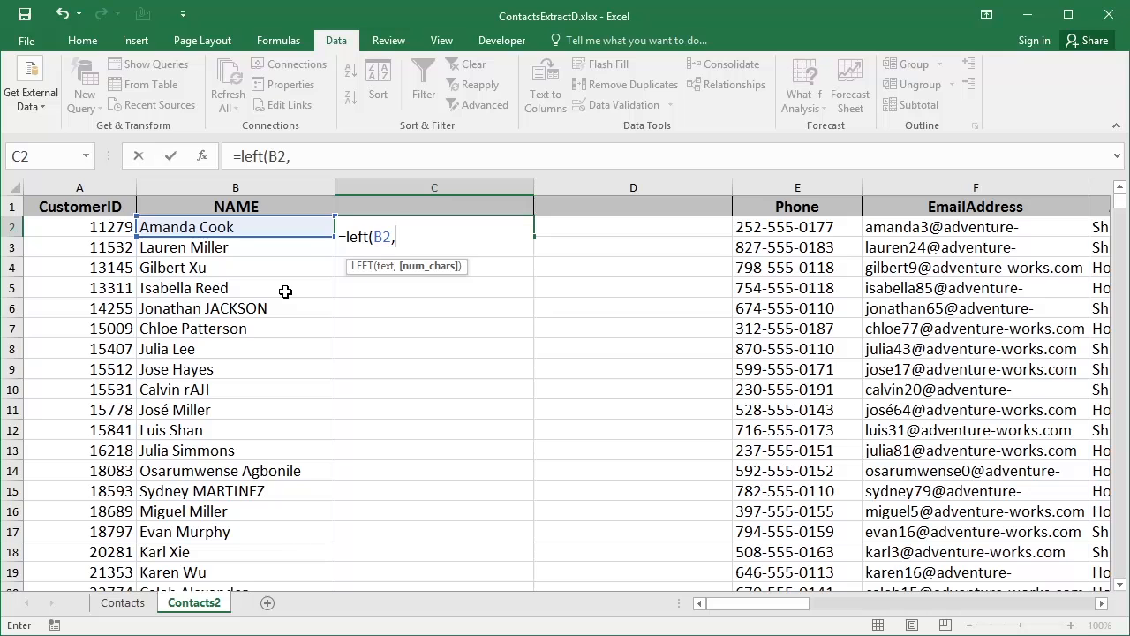
text(find)
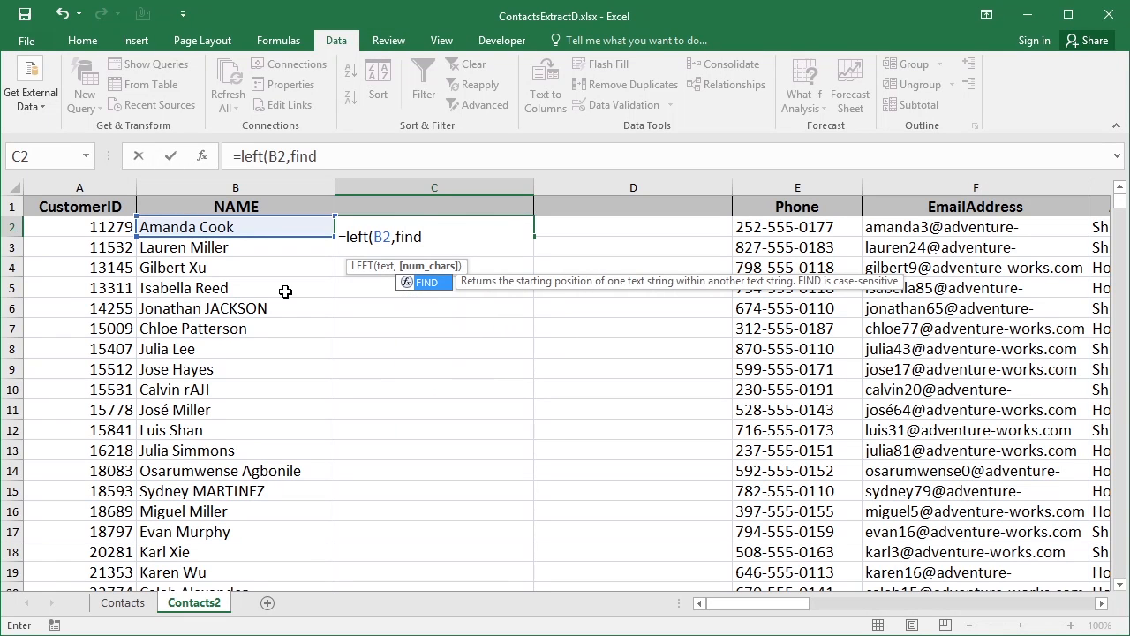
text(()
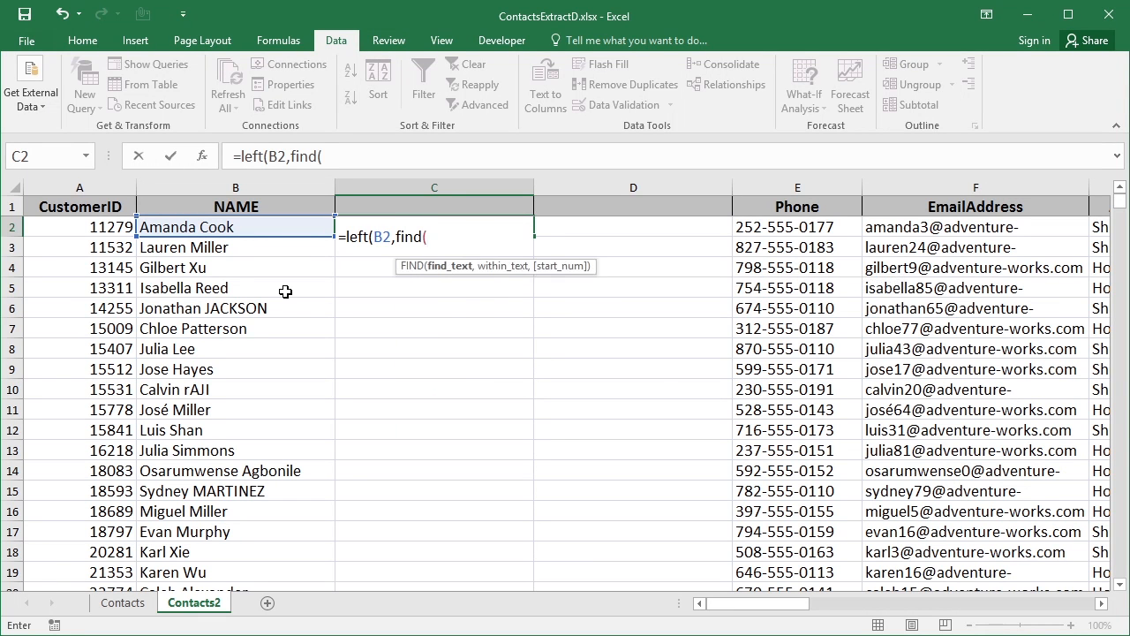
text(" ",)
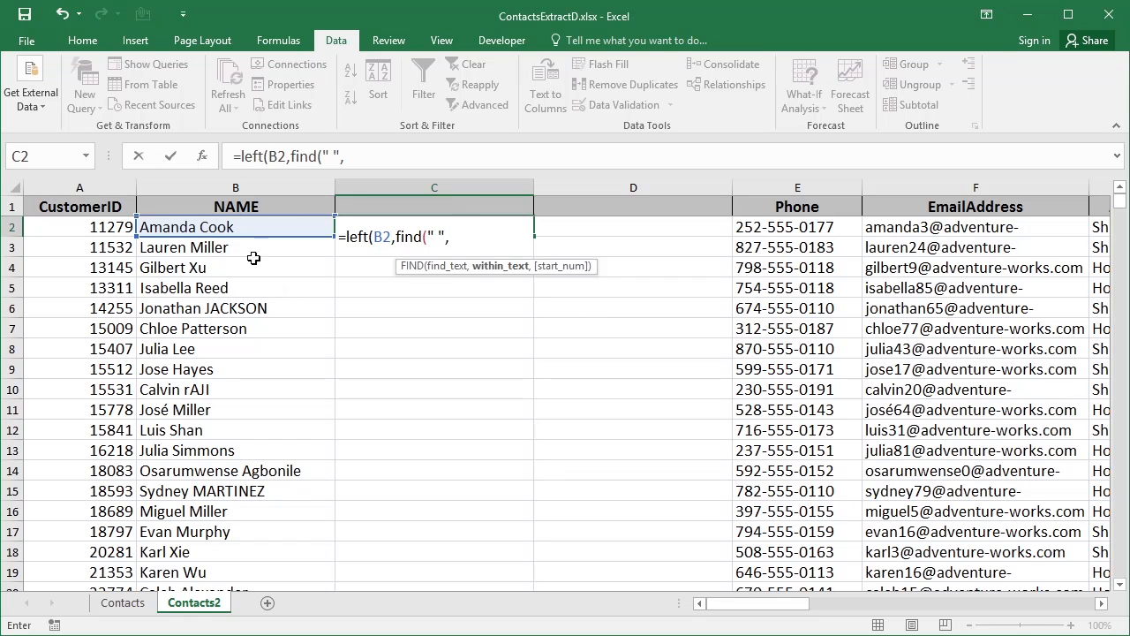
click(240, 228)
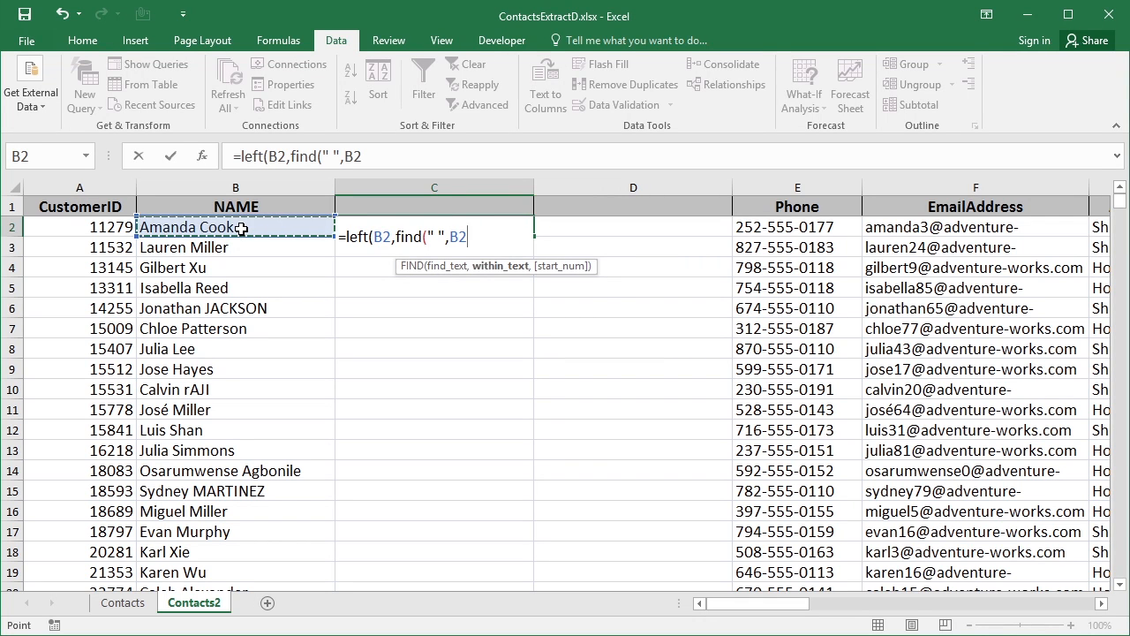
text()))
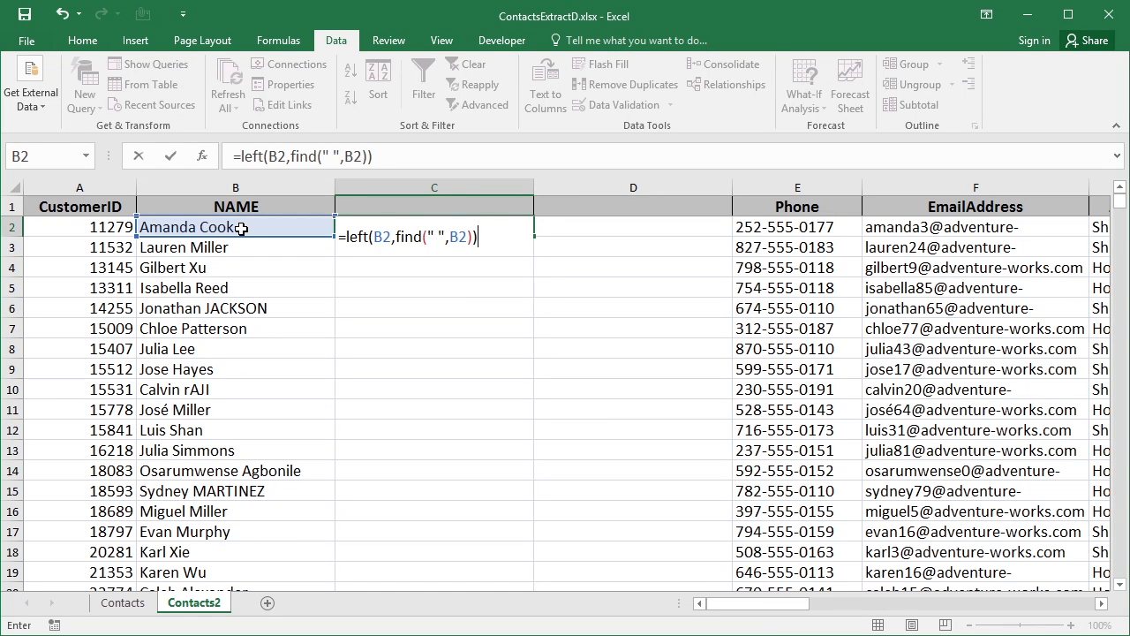
key(Return)
Fill the first-name formula down column C for every contact
key(Up)
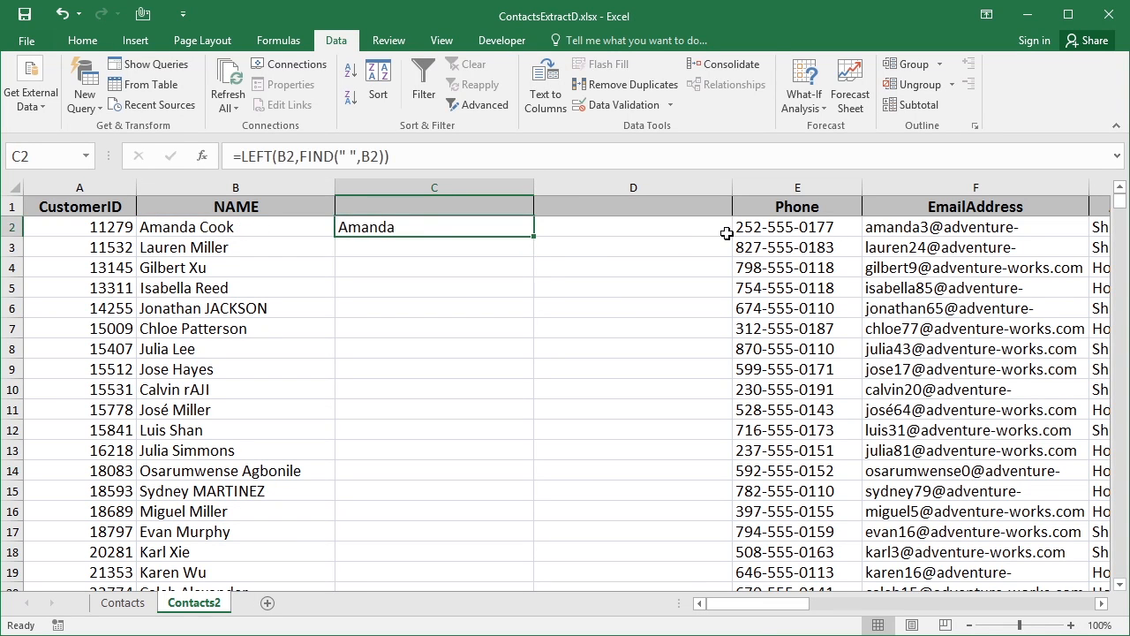
double_click(533, 236)
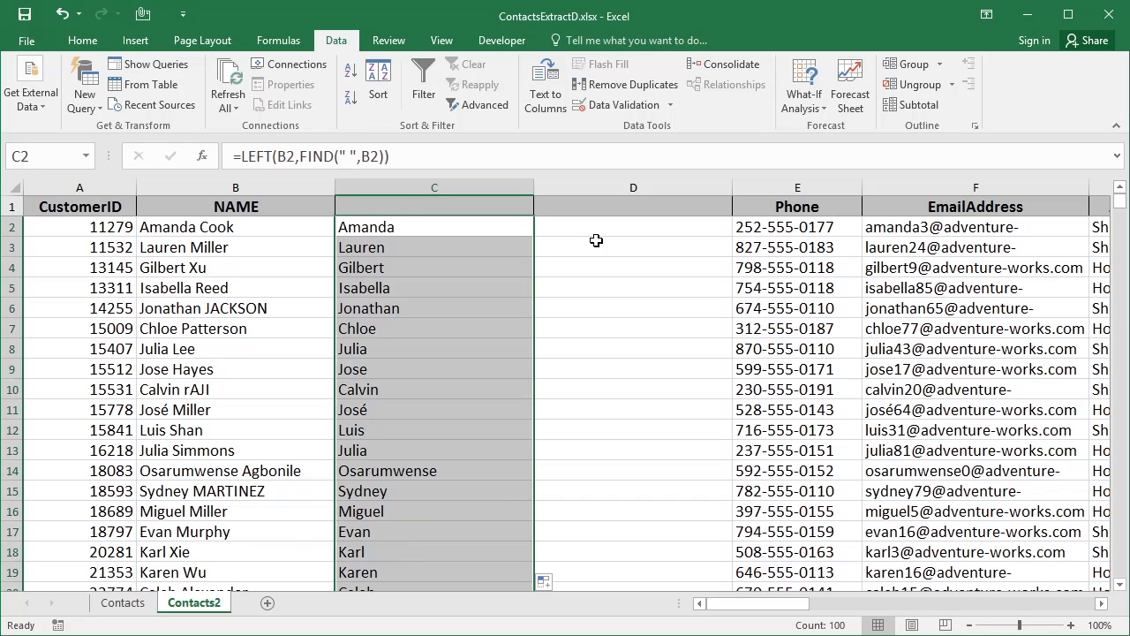
key(Right)
Enter =MID(B2,FIND(" ",B2)+1,LEN(B2)-FIND(" ",B2)+1) in D2 to extract the surname
text(=mid()
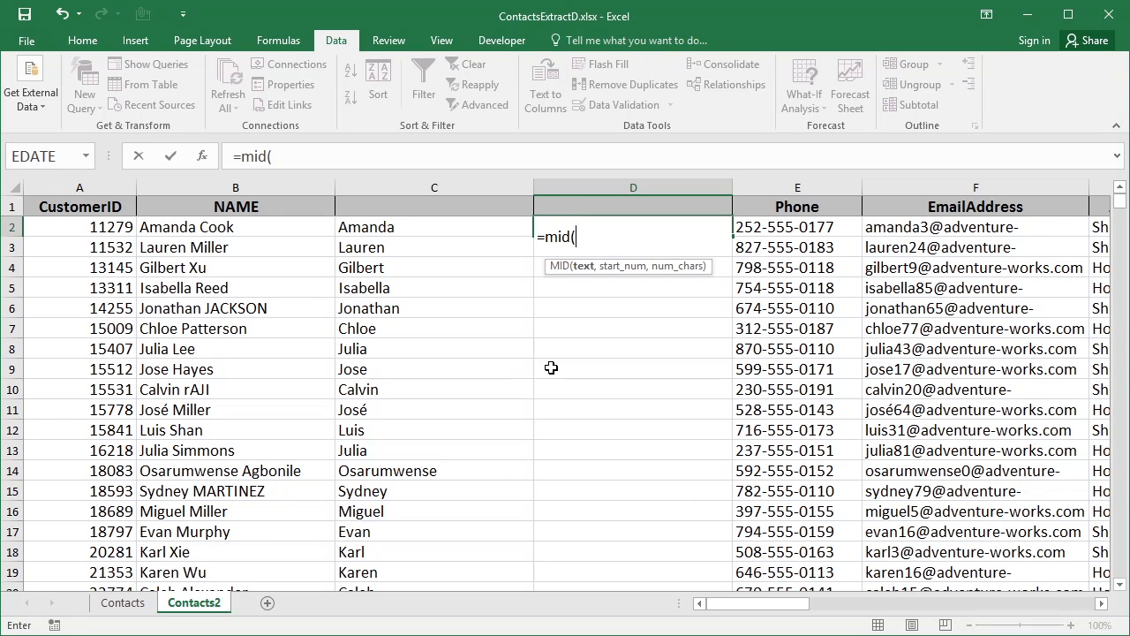
click(251, 223)
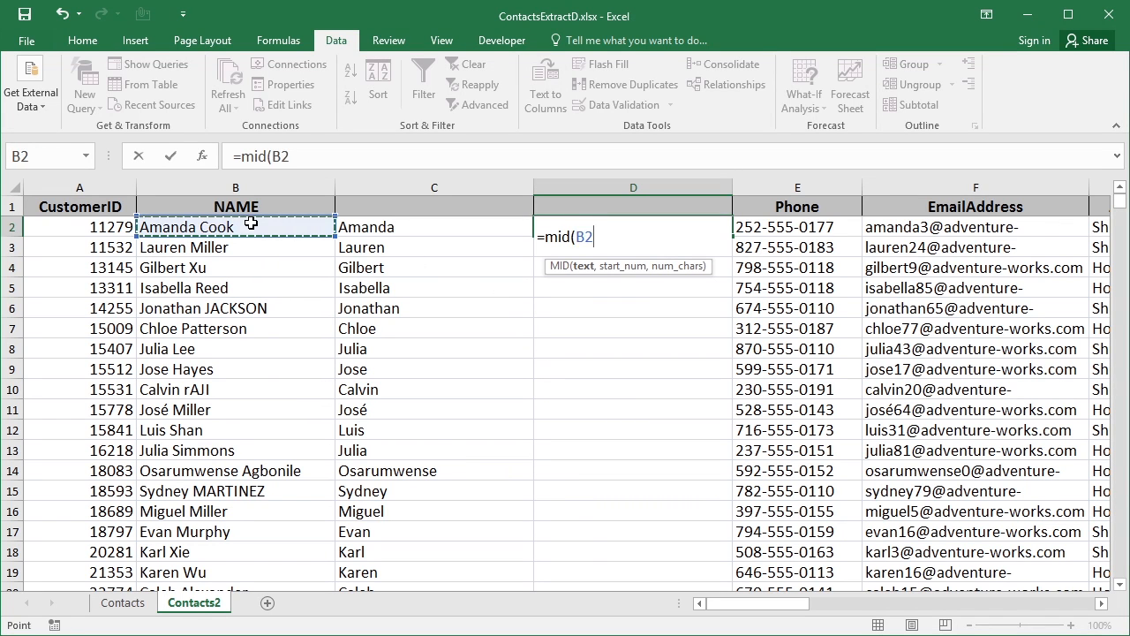
text(,)
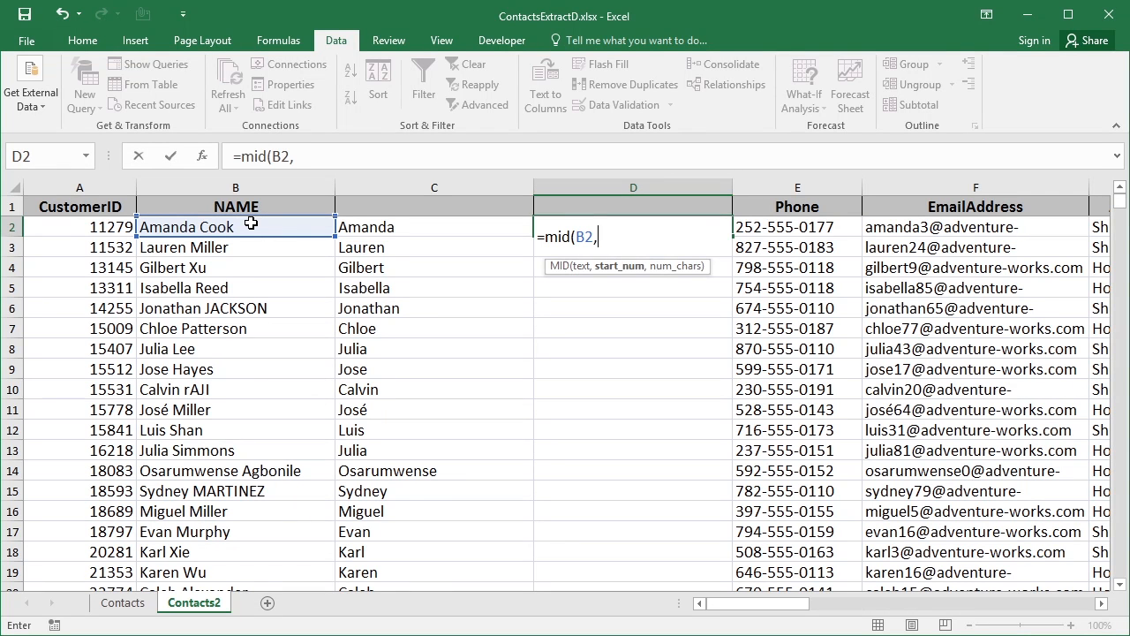
text(find)
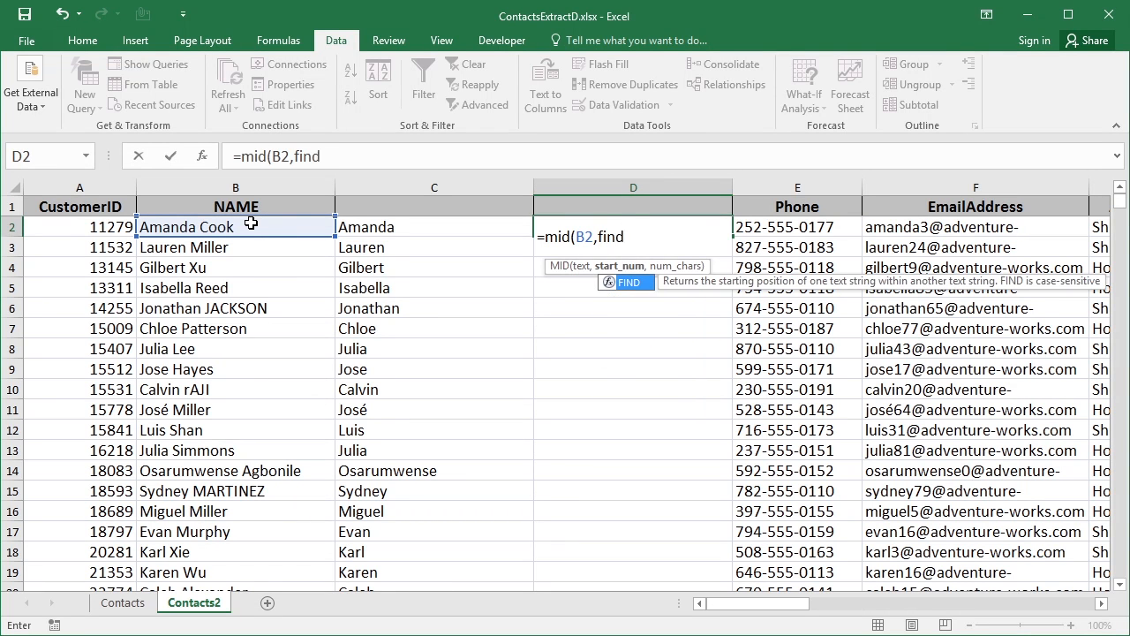
text((" ")
text(,)
click(251, 224)
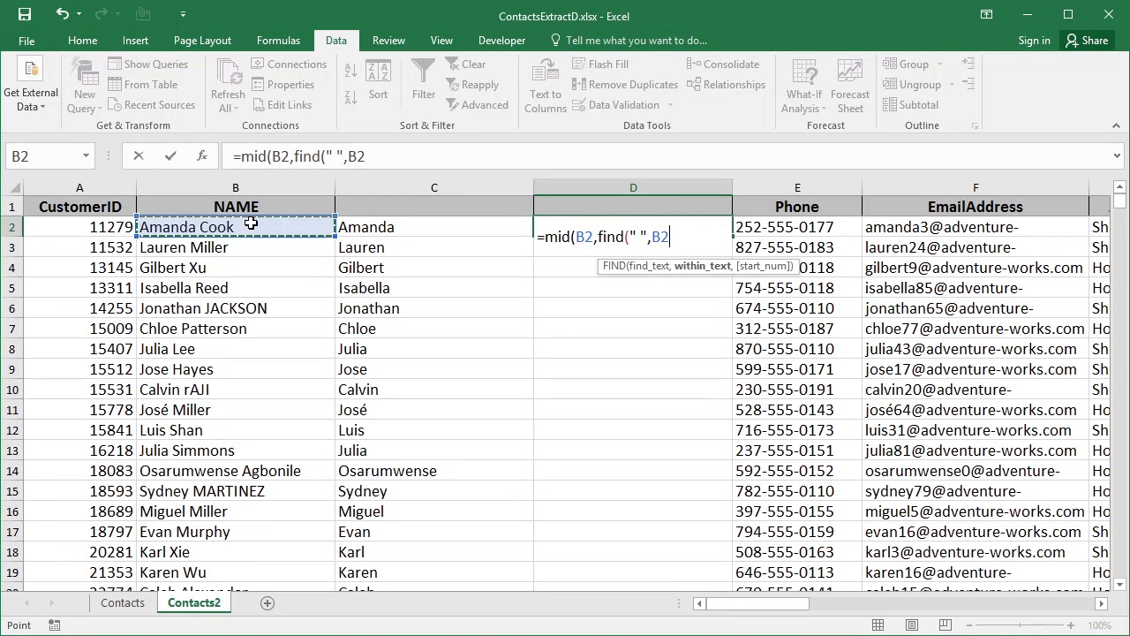
text()+1)
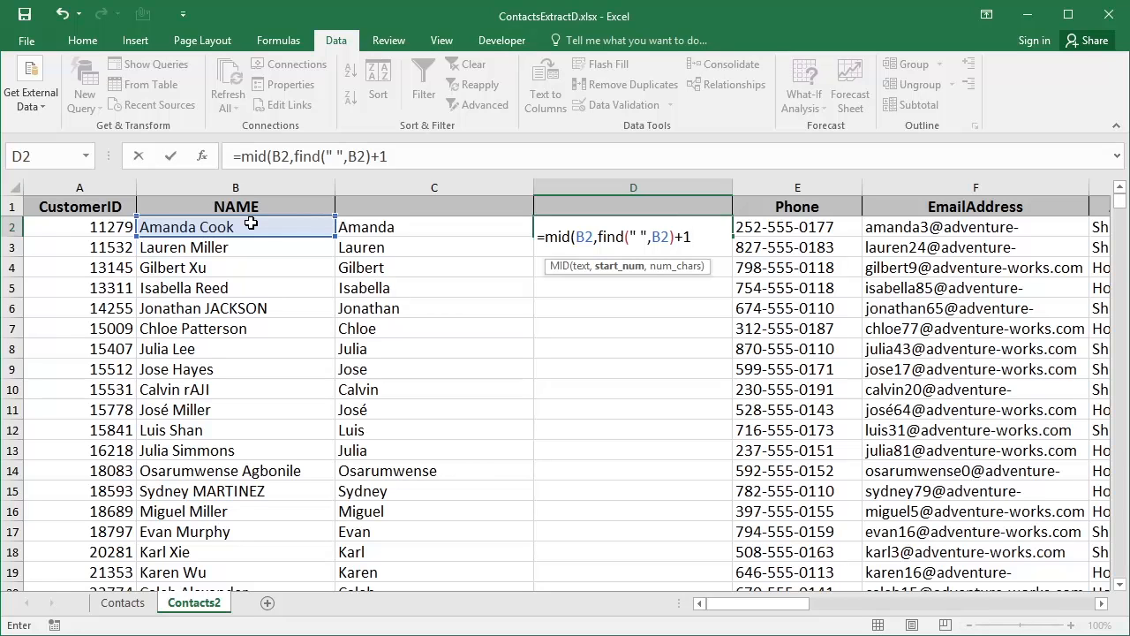
text(,)
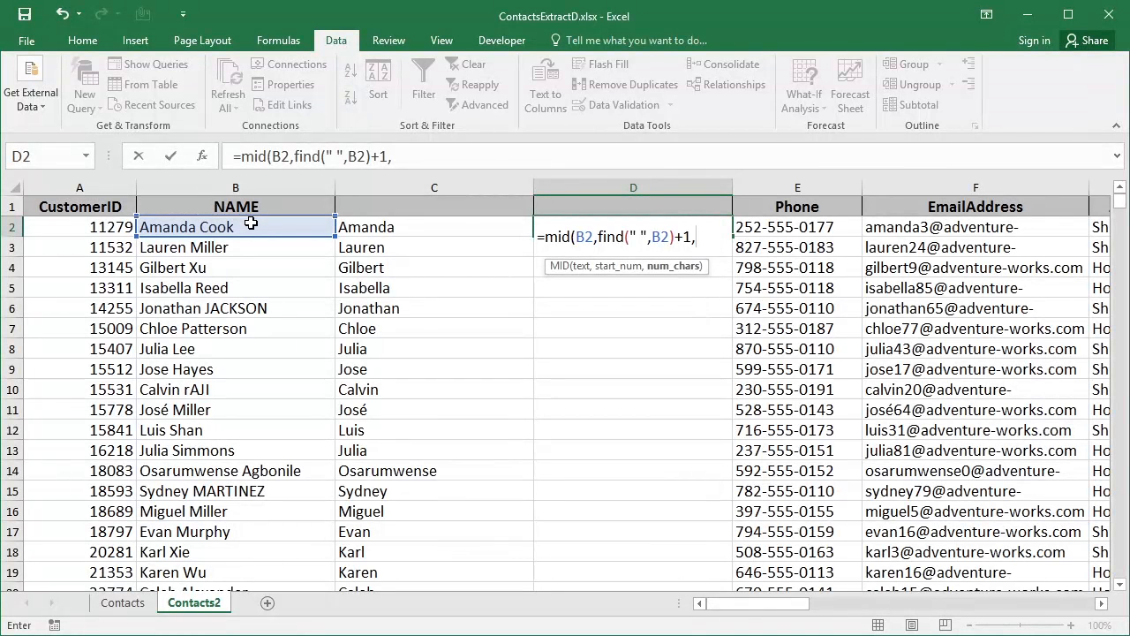
text(le)
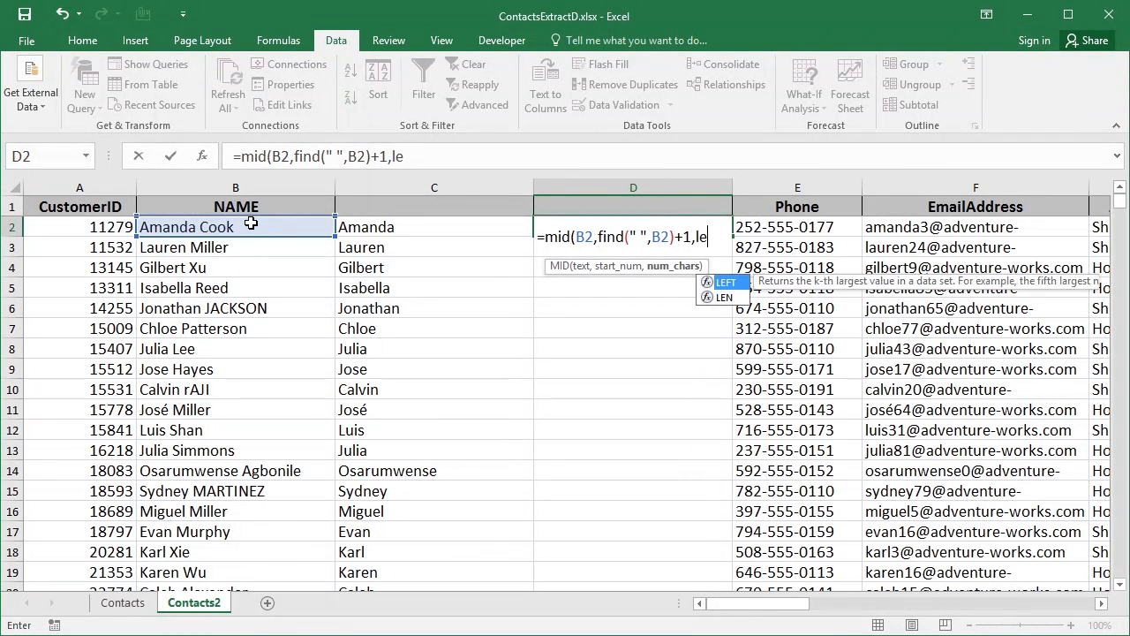
text(n()
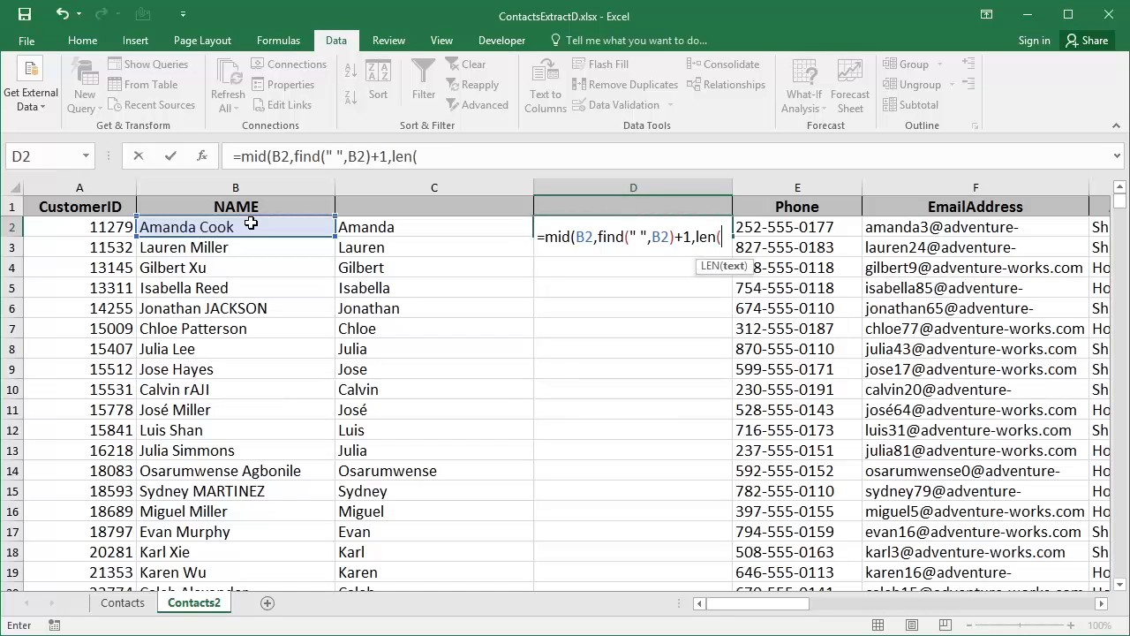
text(b2))
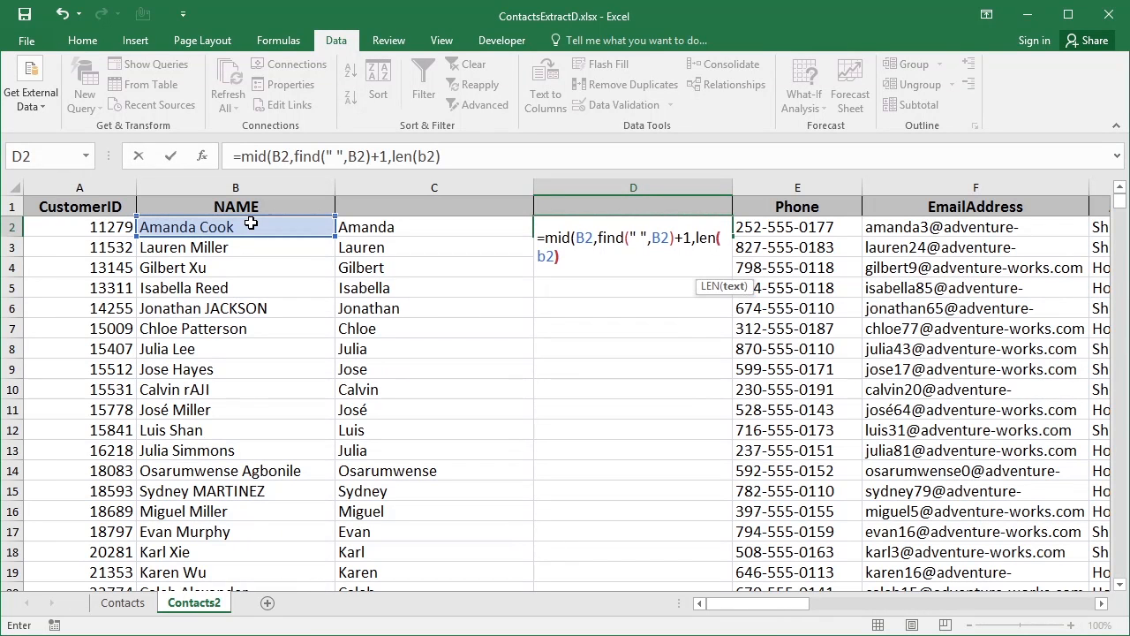
text(-)
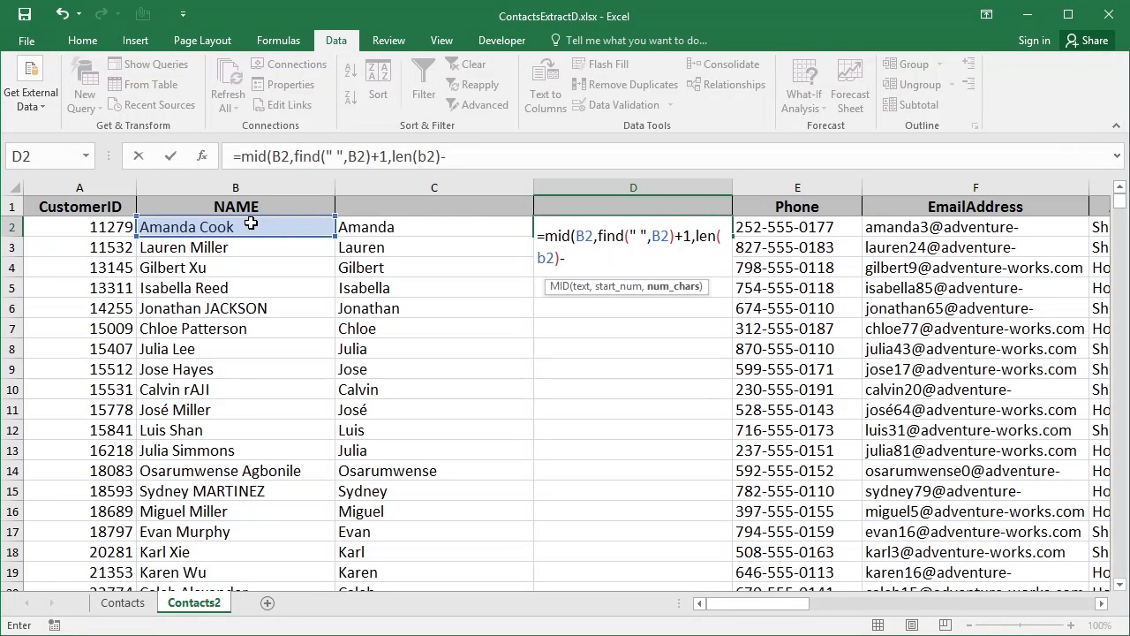
text(find(" ",b2))
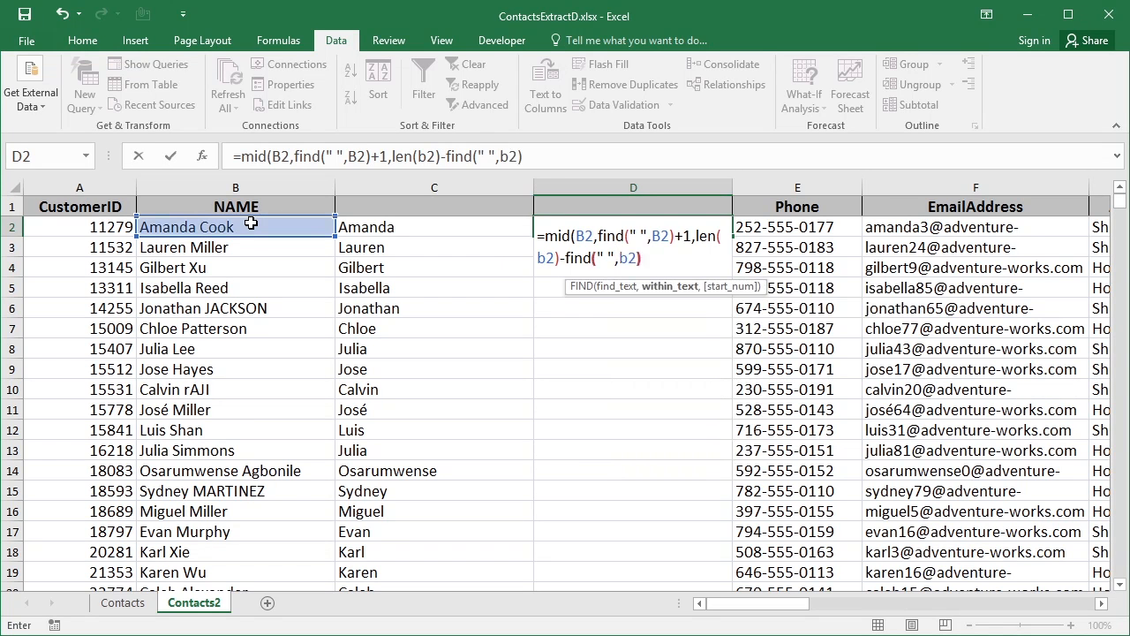
text(+1))
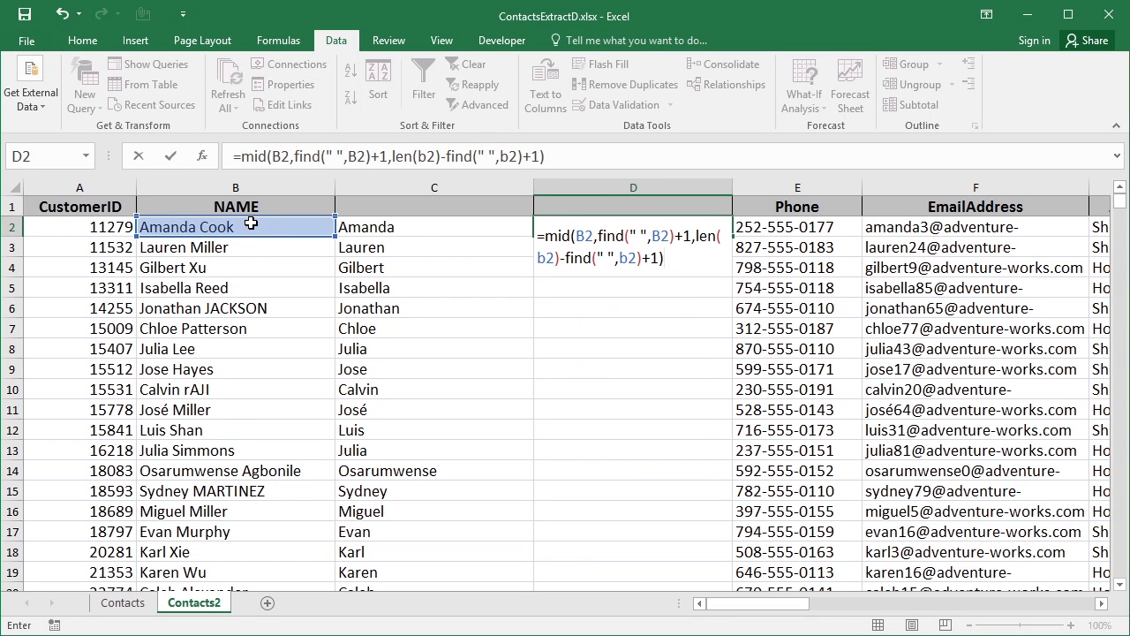
key(Return)
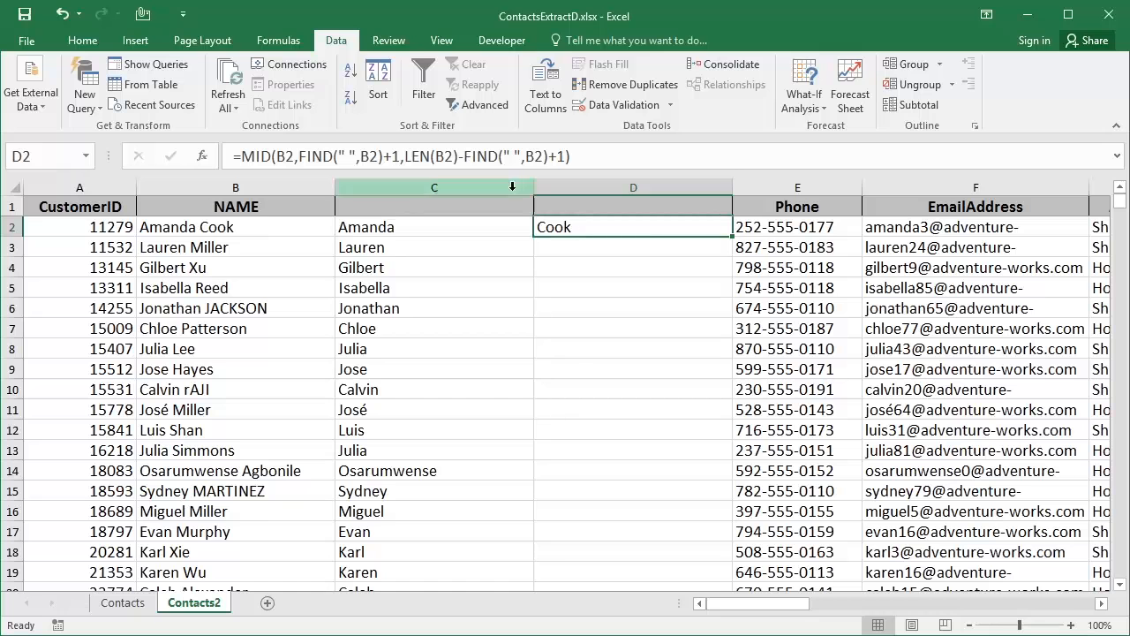
Fill the surname formula down column D, then review the LEFT and MID formulas in C2 and D2
double_click(730, 236)
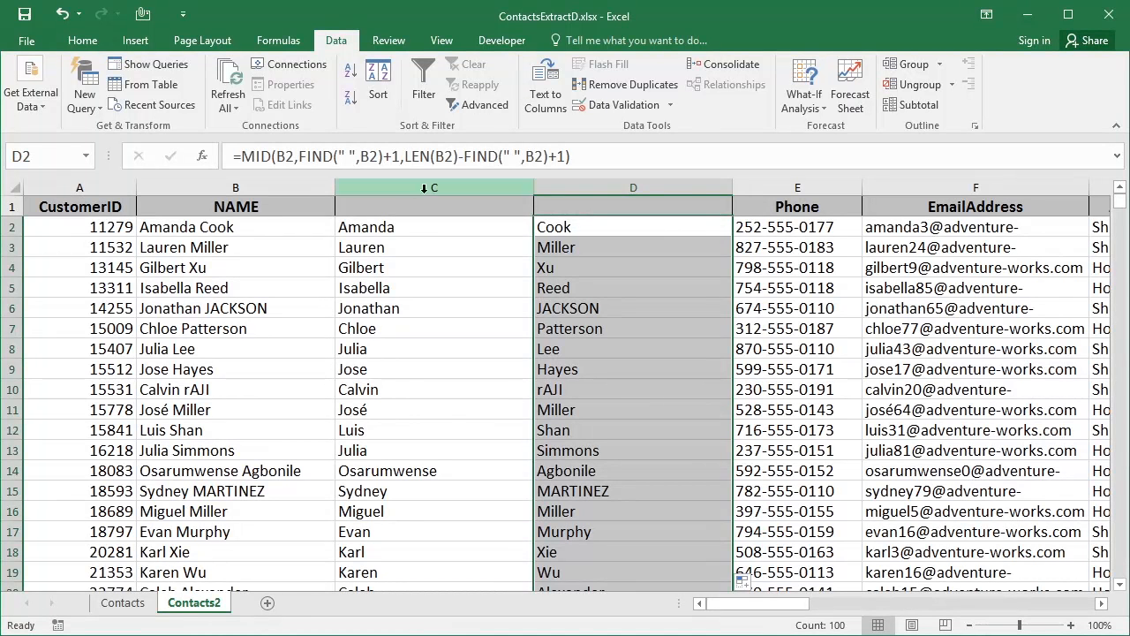
click(408, 229)
double_click(408, 229)
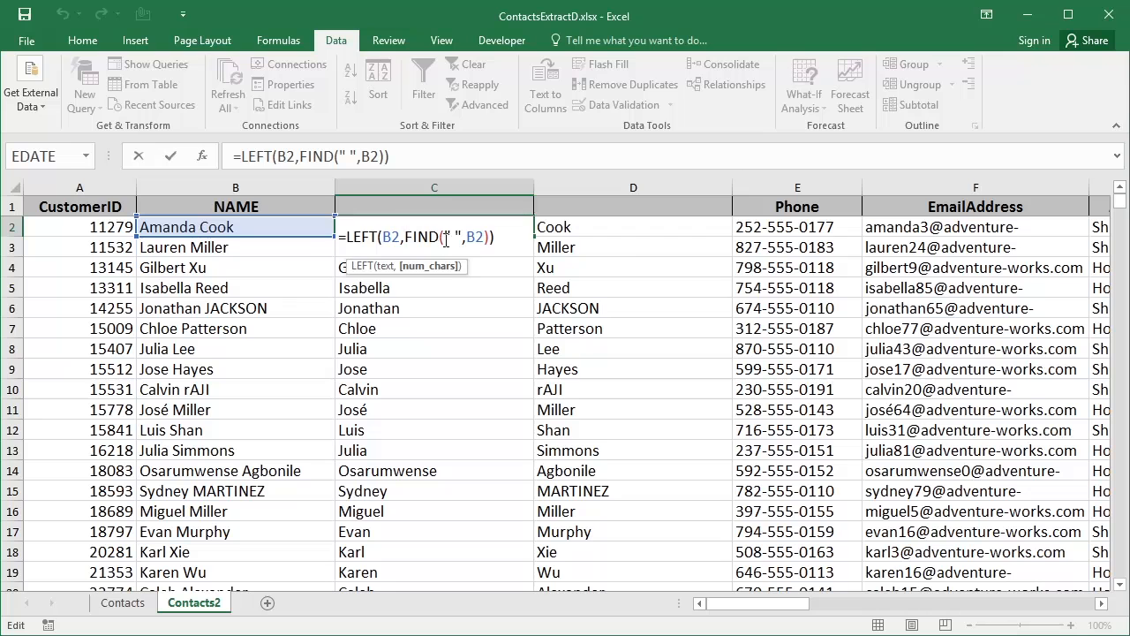
key(Escape)
double_click(579, 236)
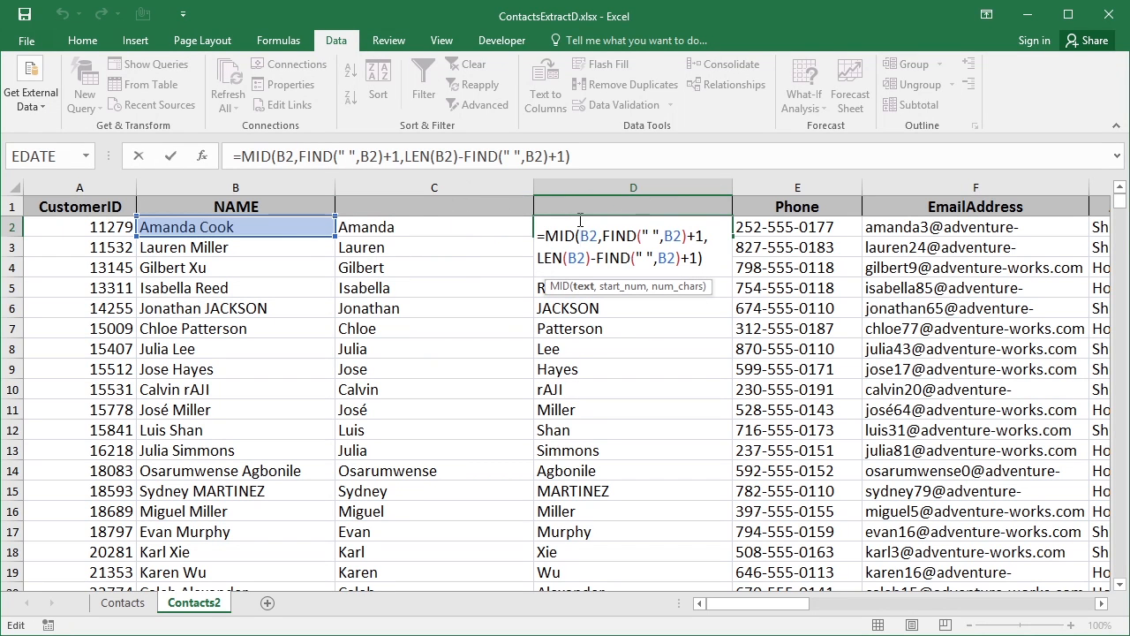
key(Return)
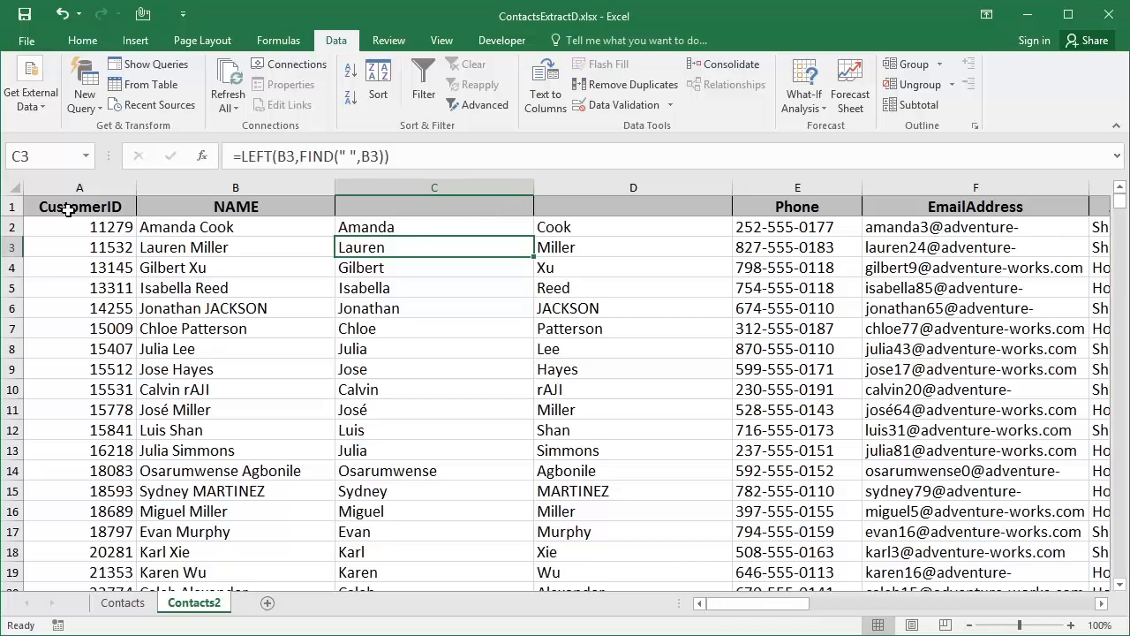
Undo the earlier formula entries until columns C and D are empty
click(58, 14)
click(59, 15)
click(58, 14)
click(58, 14)
click(58, 14)
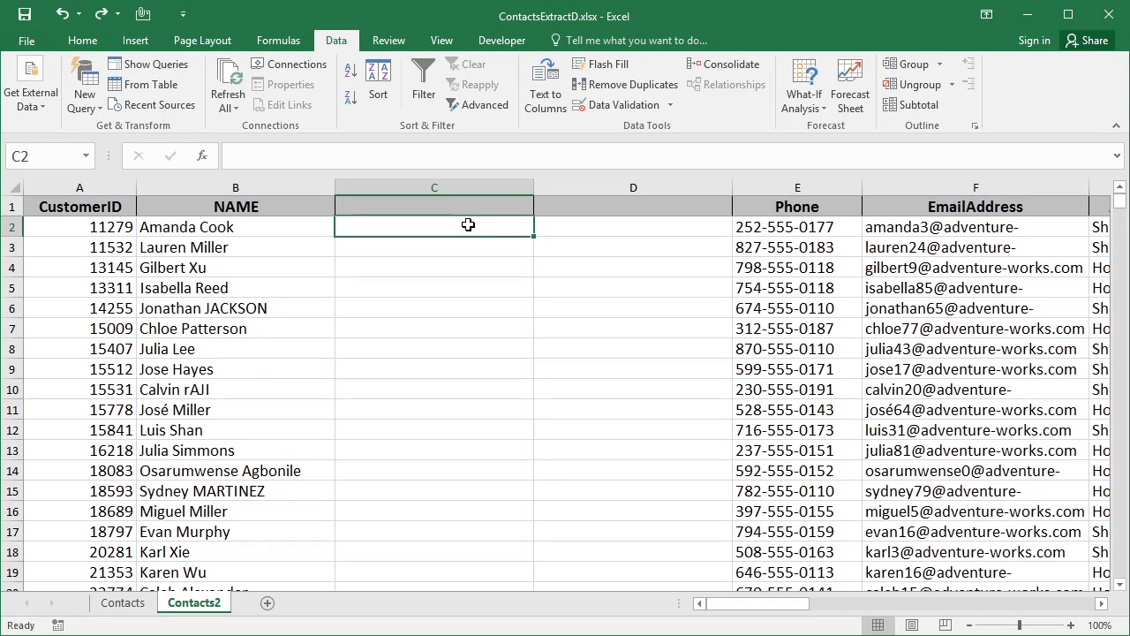
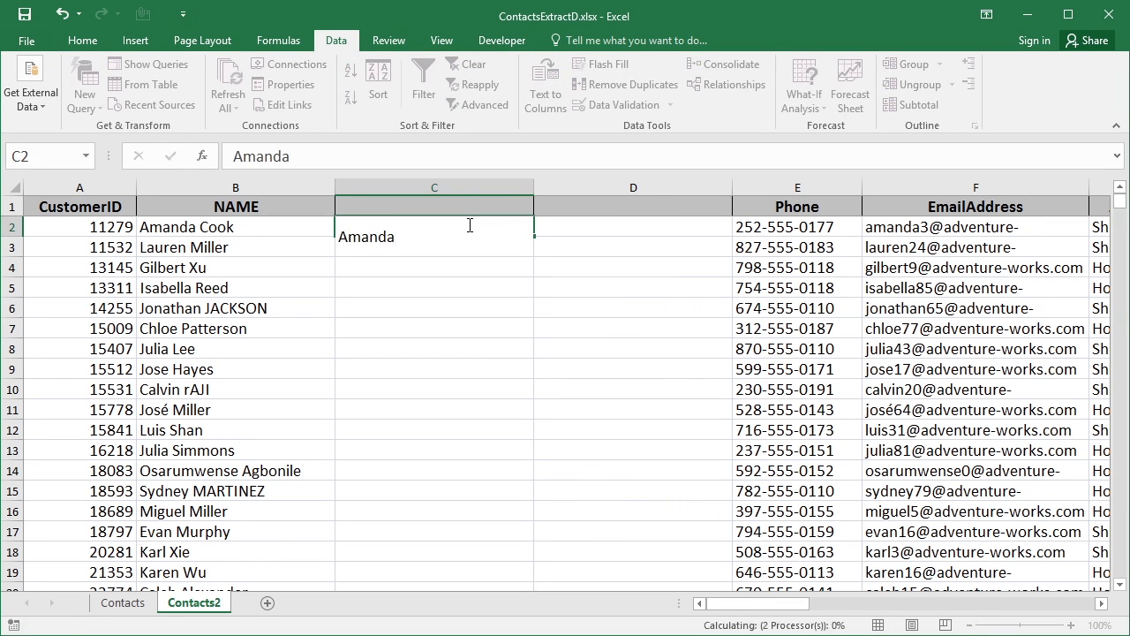
Enter the first contact's first and last name as examples in C2 and D2, then select both
key(Tab)
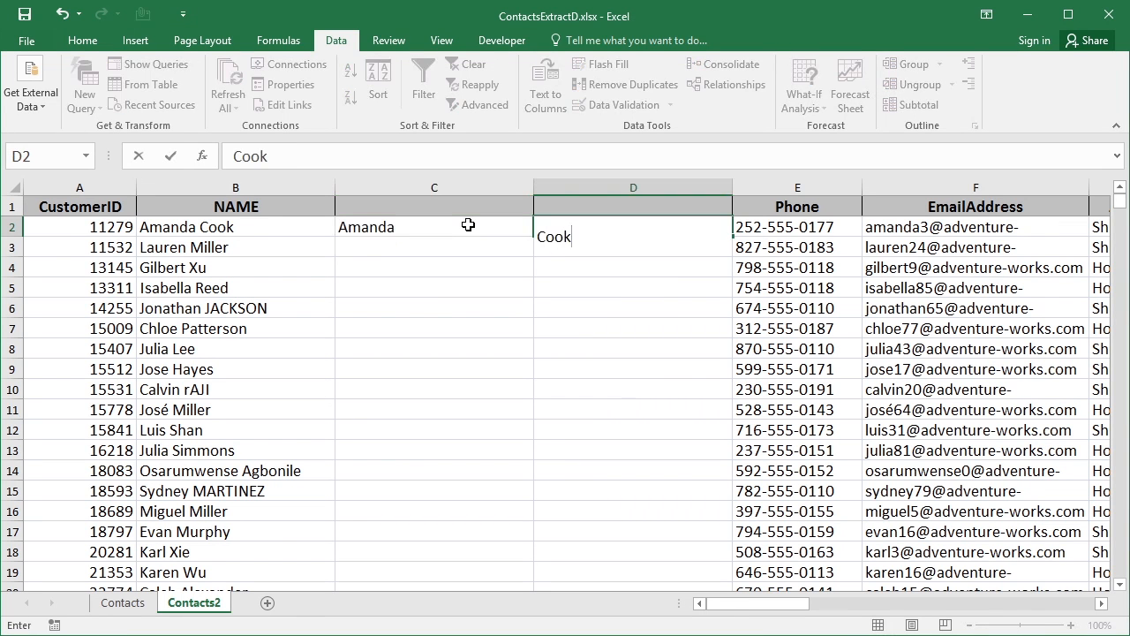
click(468, 226)
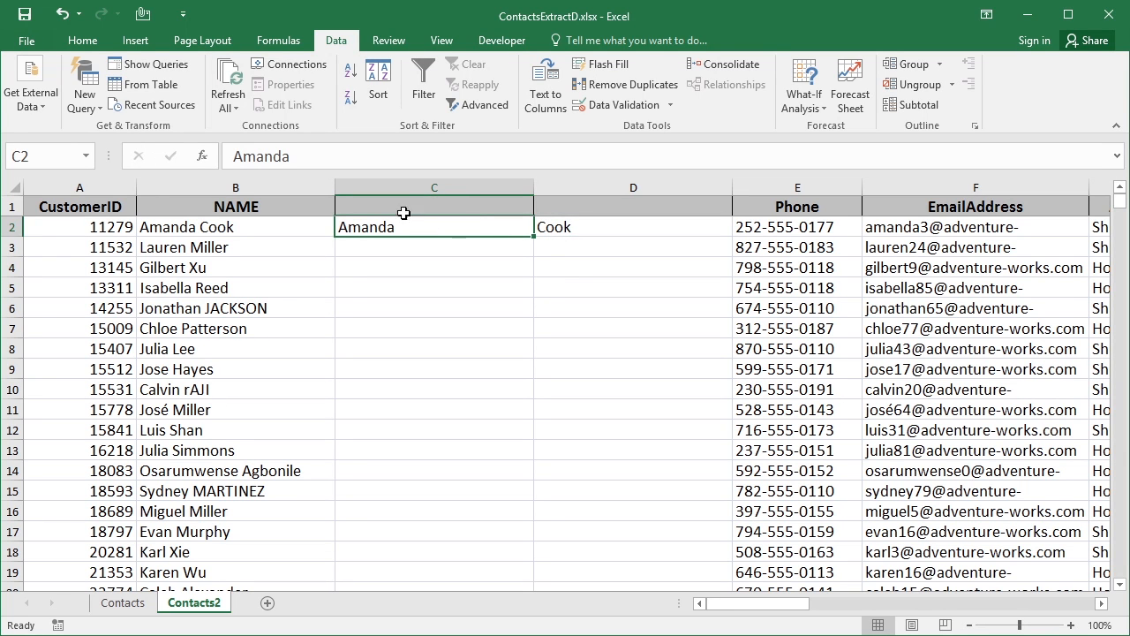
drag(465, 227, 537, 227)
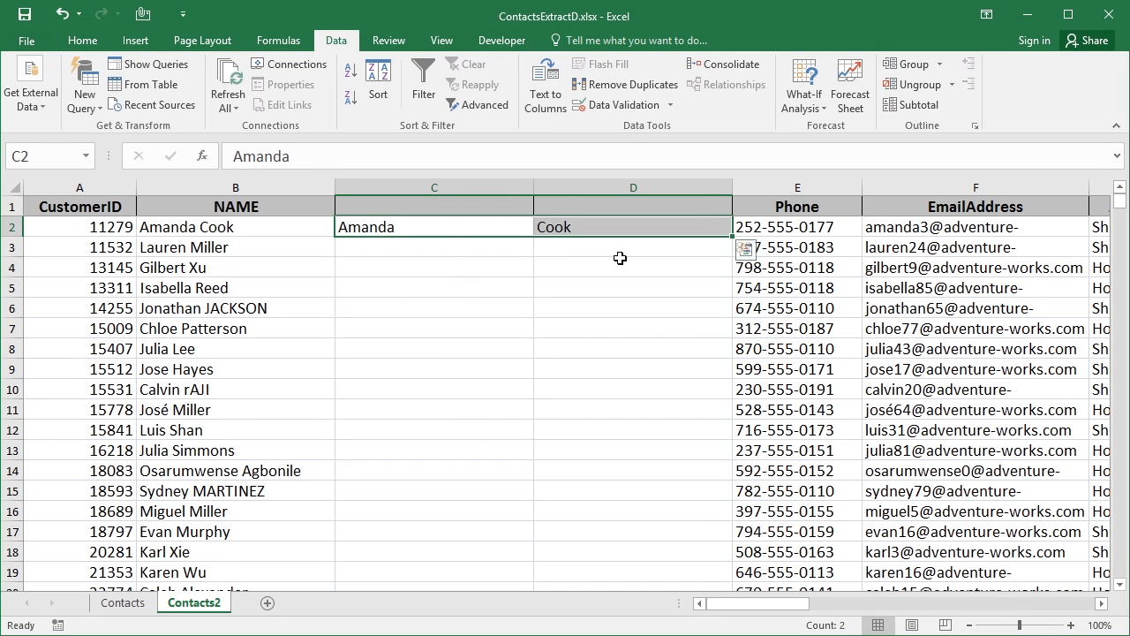
Flash Fill first names down column C and last names down column D from the row-2 examples
click(451, 232)
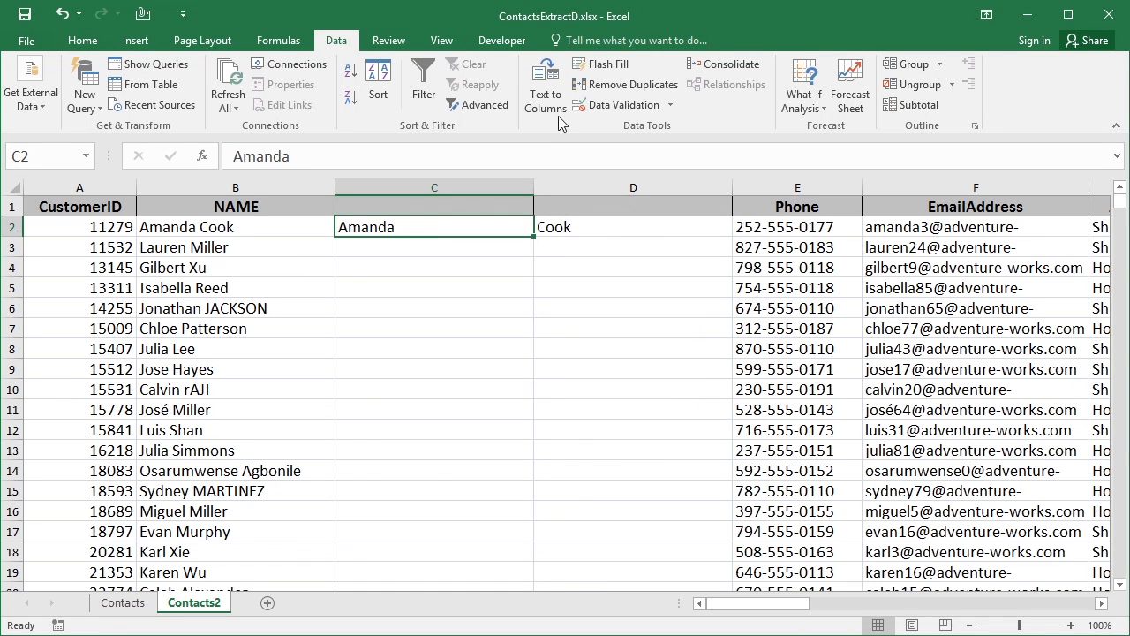
click(598, 67)
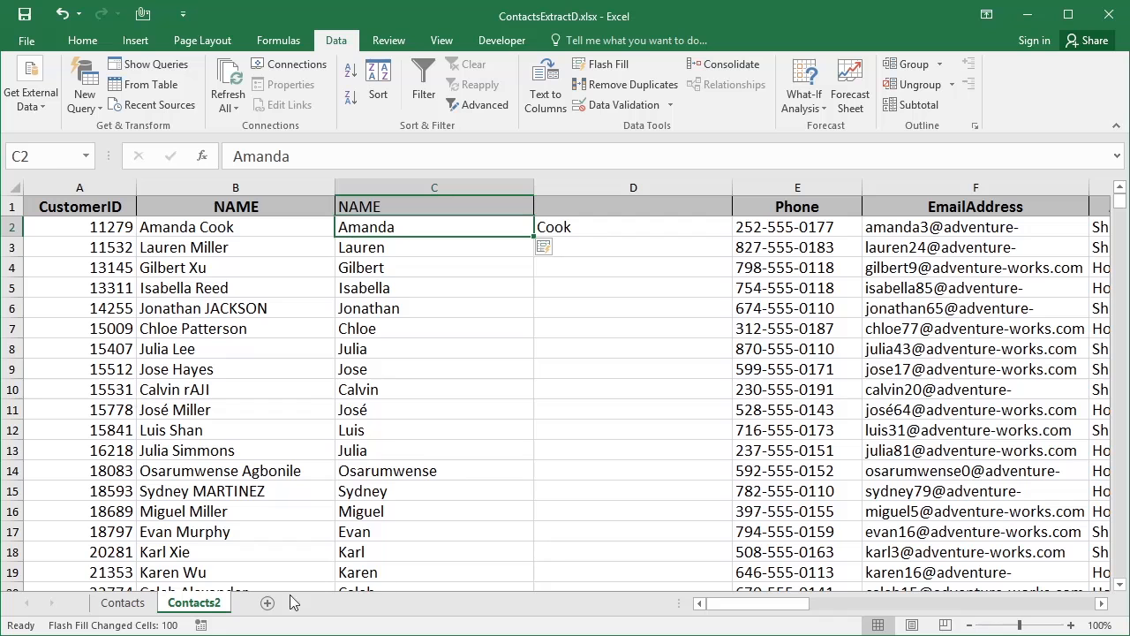
click(604, 229)
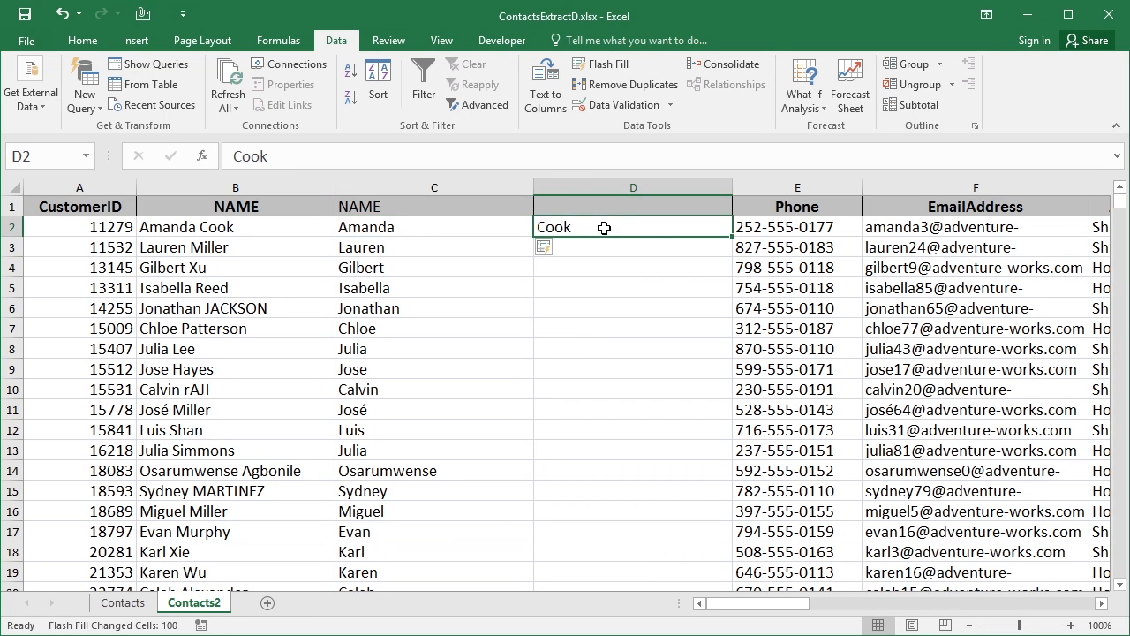
click(632, 66)
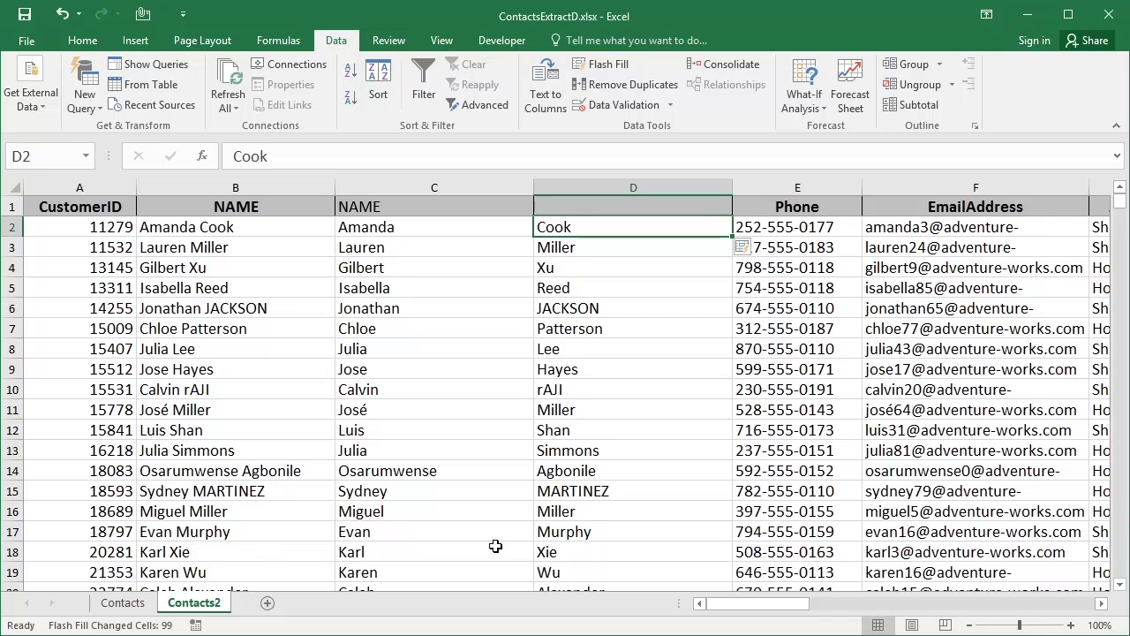
click(563, 430)
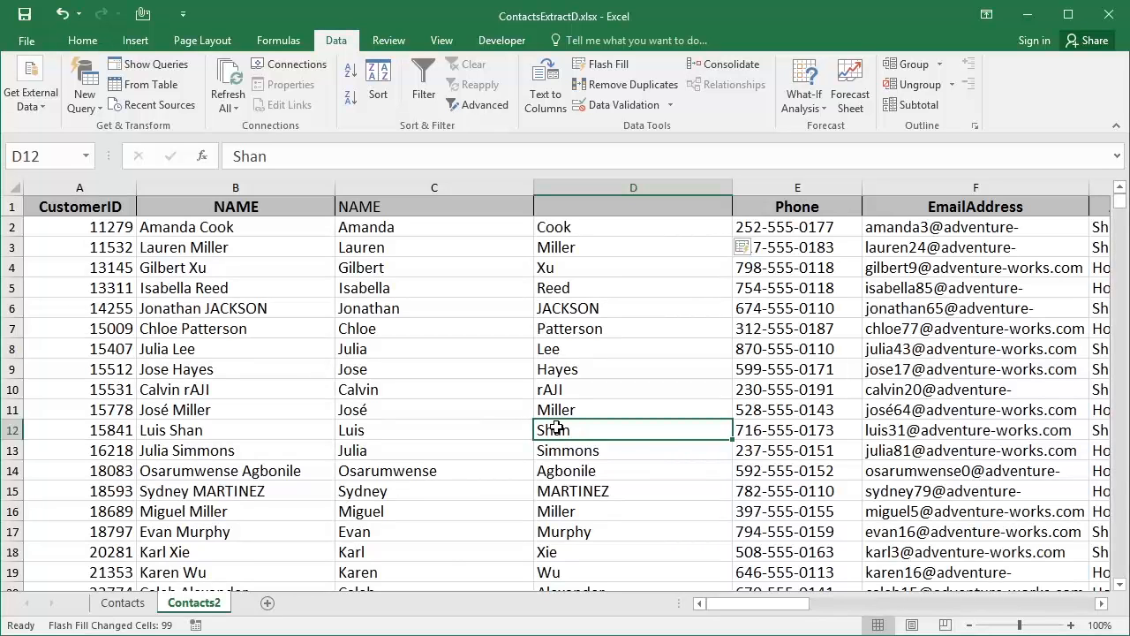
Insert an empty column G before the AddressType column
click(1100, 604)
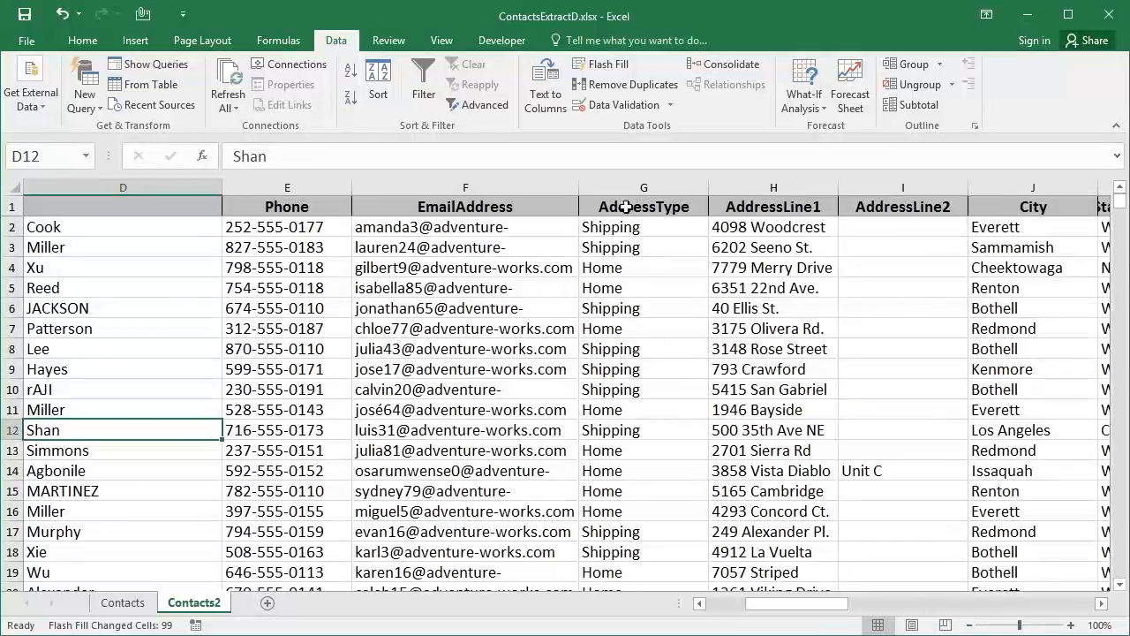
click(628, 187)
right_click(628, 186)
click(670, 309)
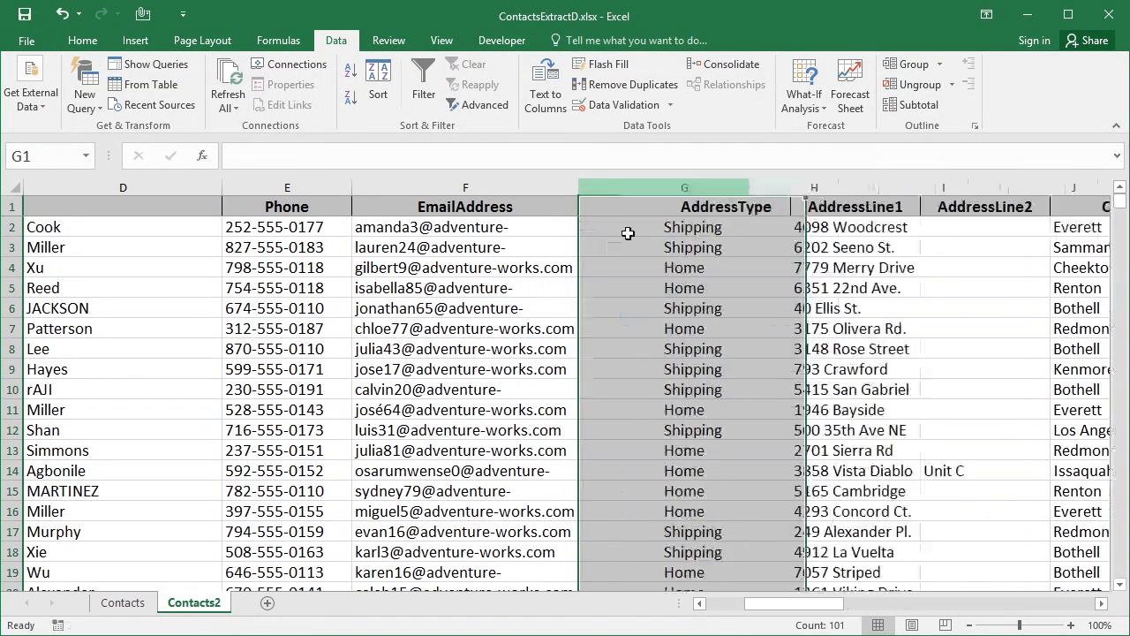
Type the first contact's email username in G2 and Flash Fill usernames down column G
click(623, 225)
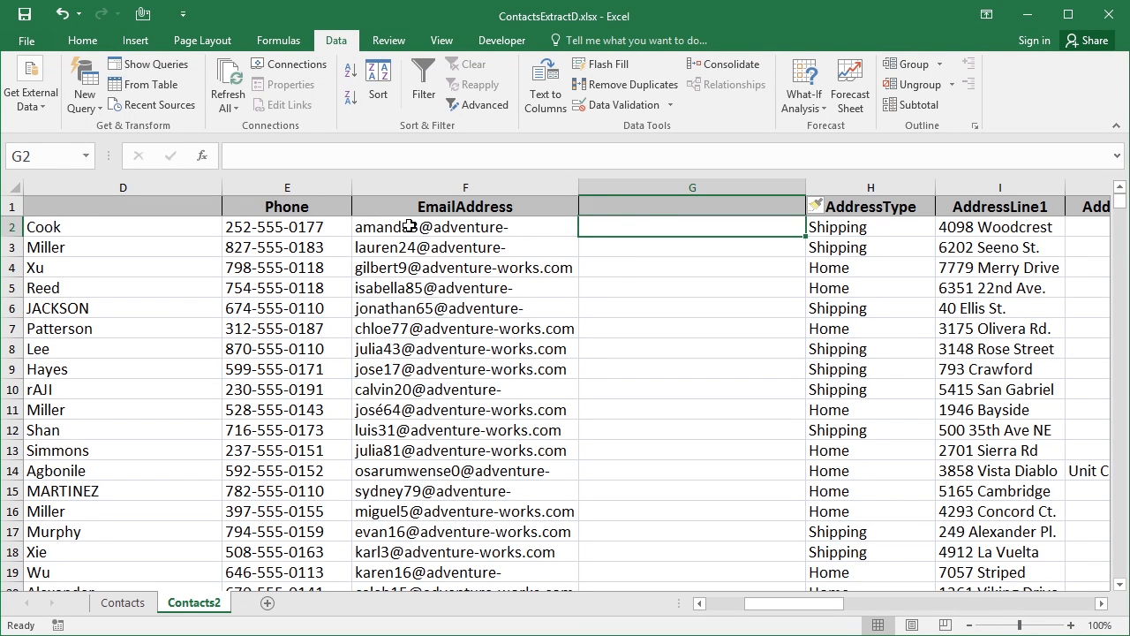
text(am)
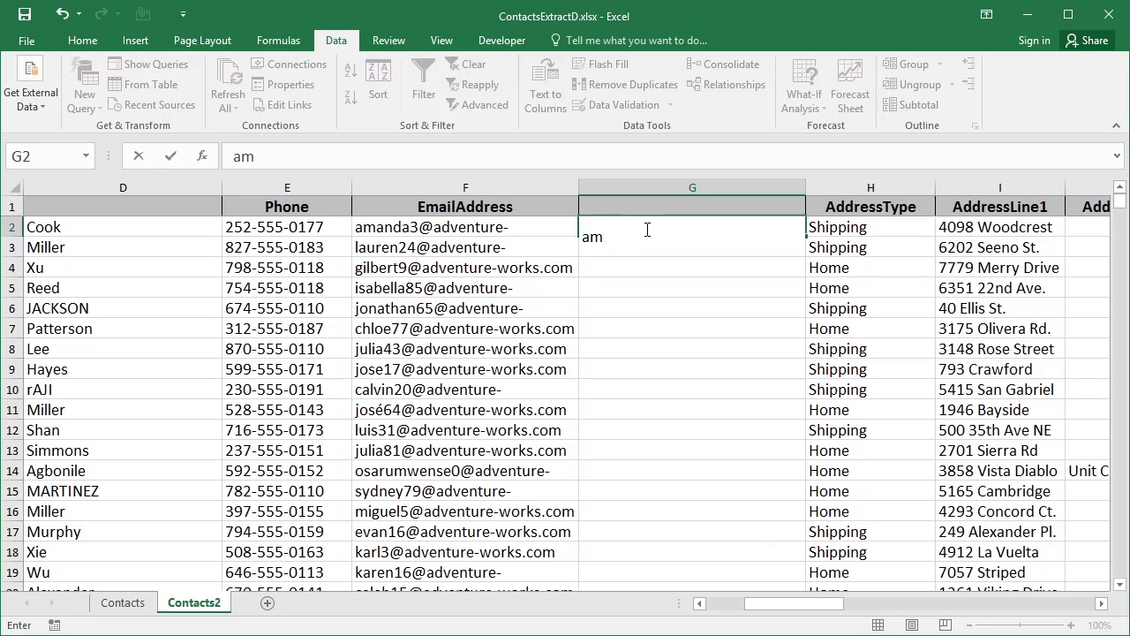
text(anda3)
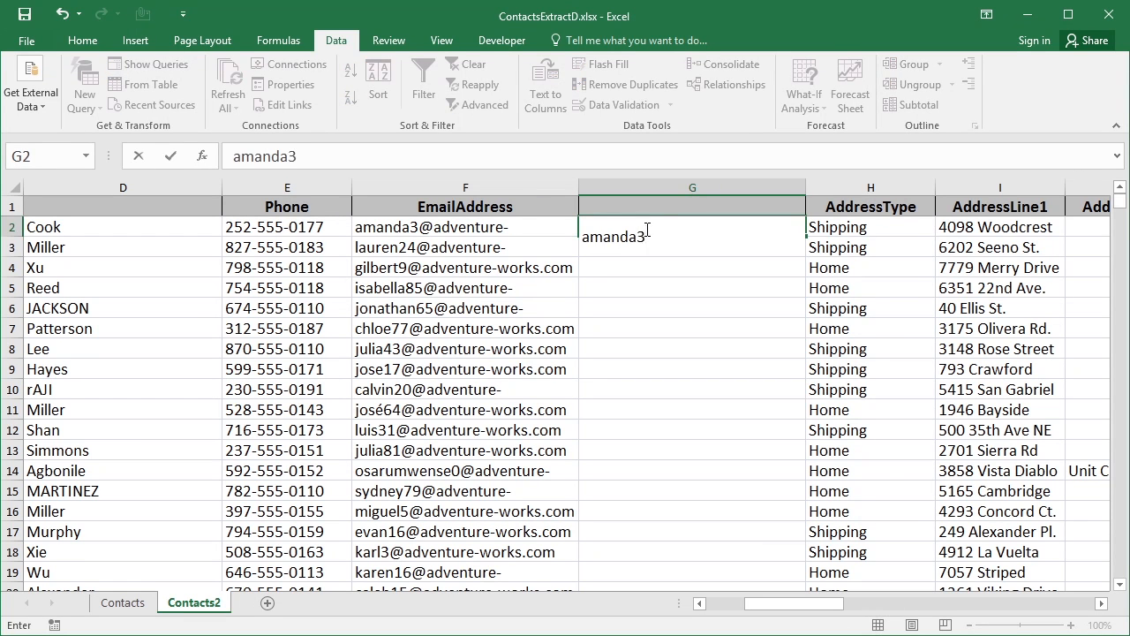
key(Return)
click(638, 227)
click(593, 72)
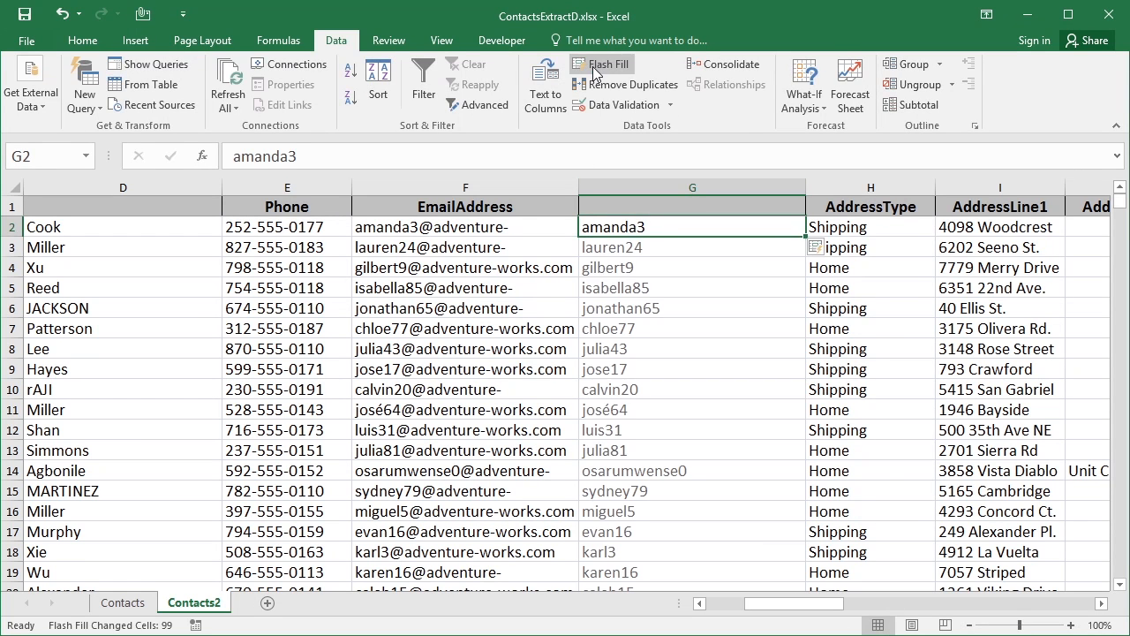